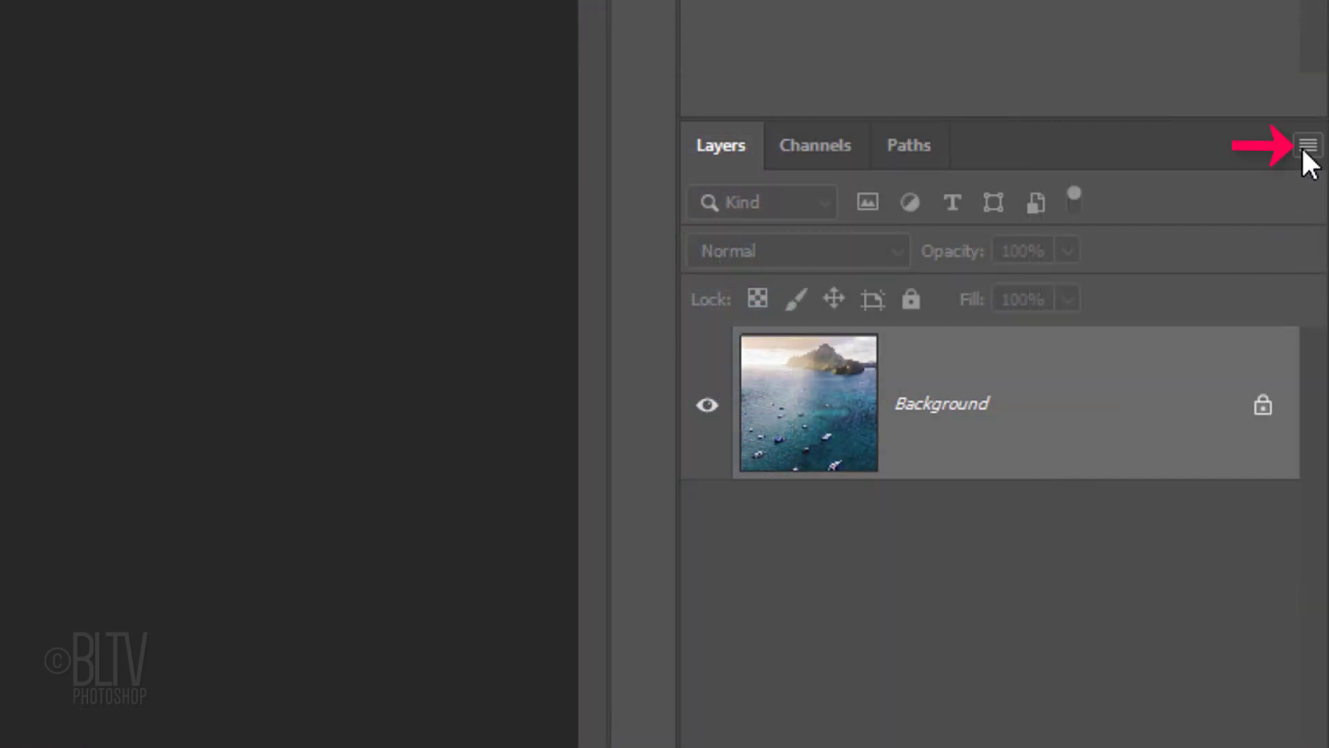
Step: Convert Layer 0 to a smart object and duplicate it with New Smart Object via Copy
left_click(1306, 146)
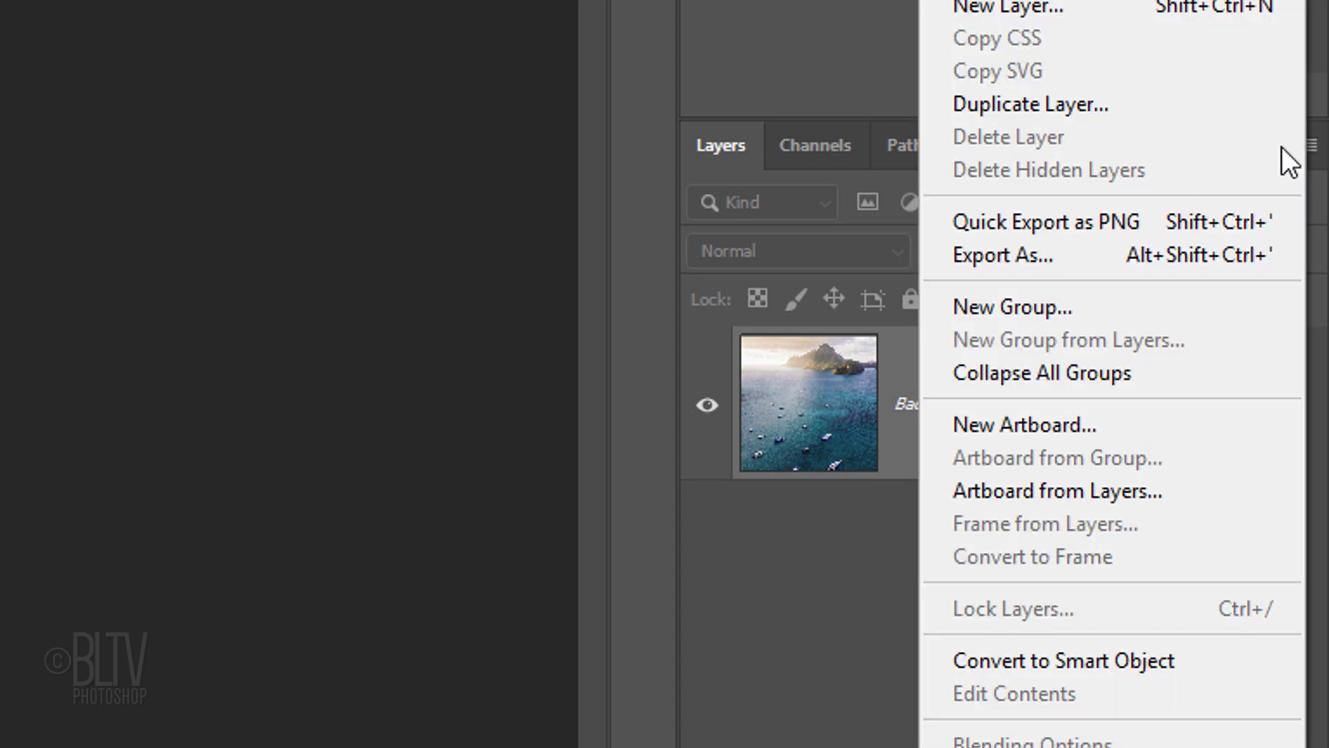
left_click(1030, 659)
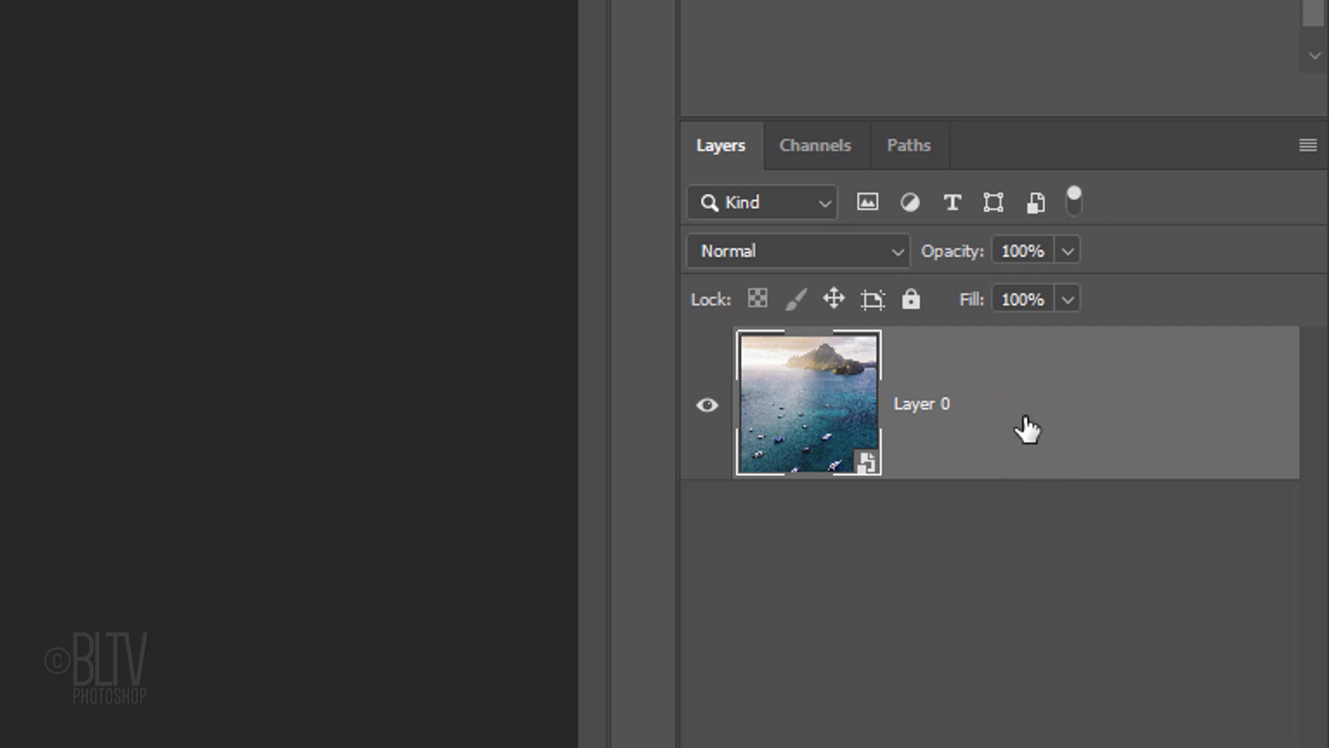
right_click(1051, 399)
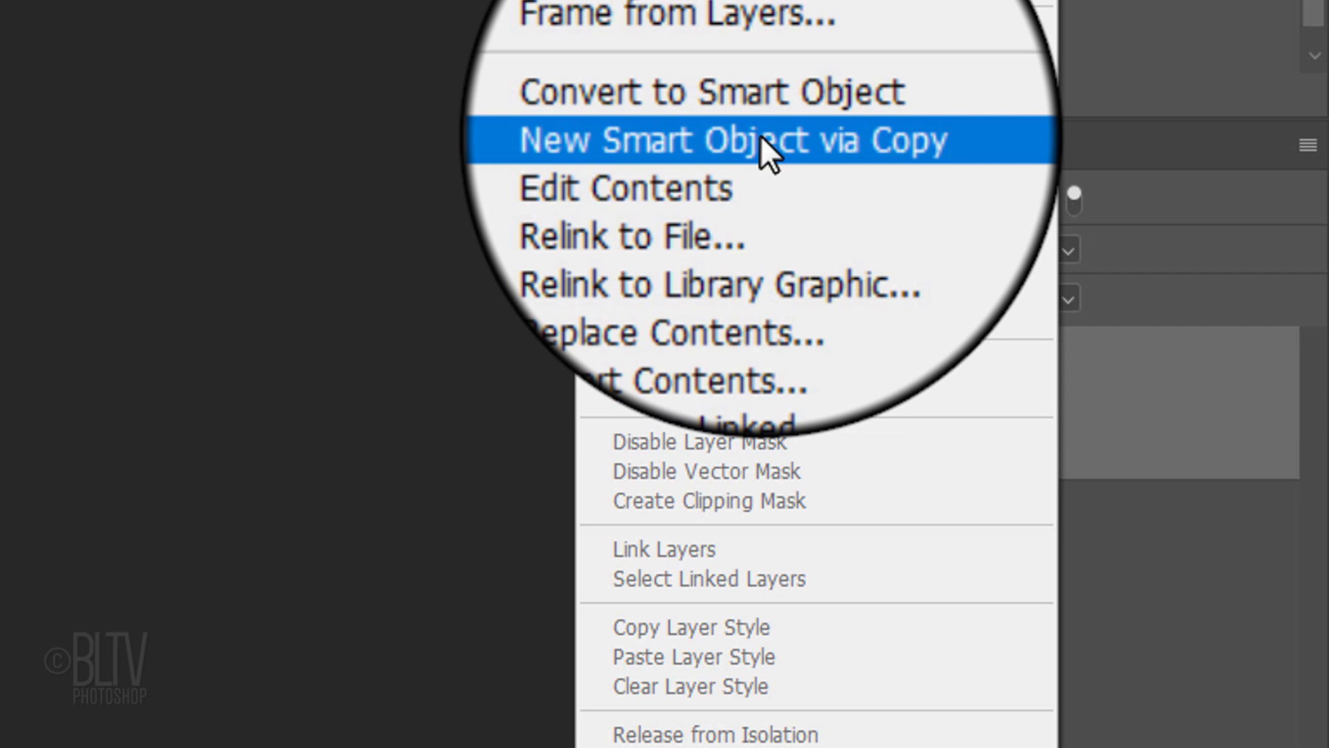
left_click(760, 139)
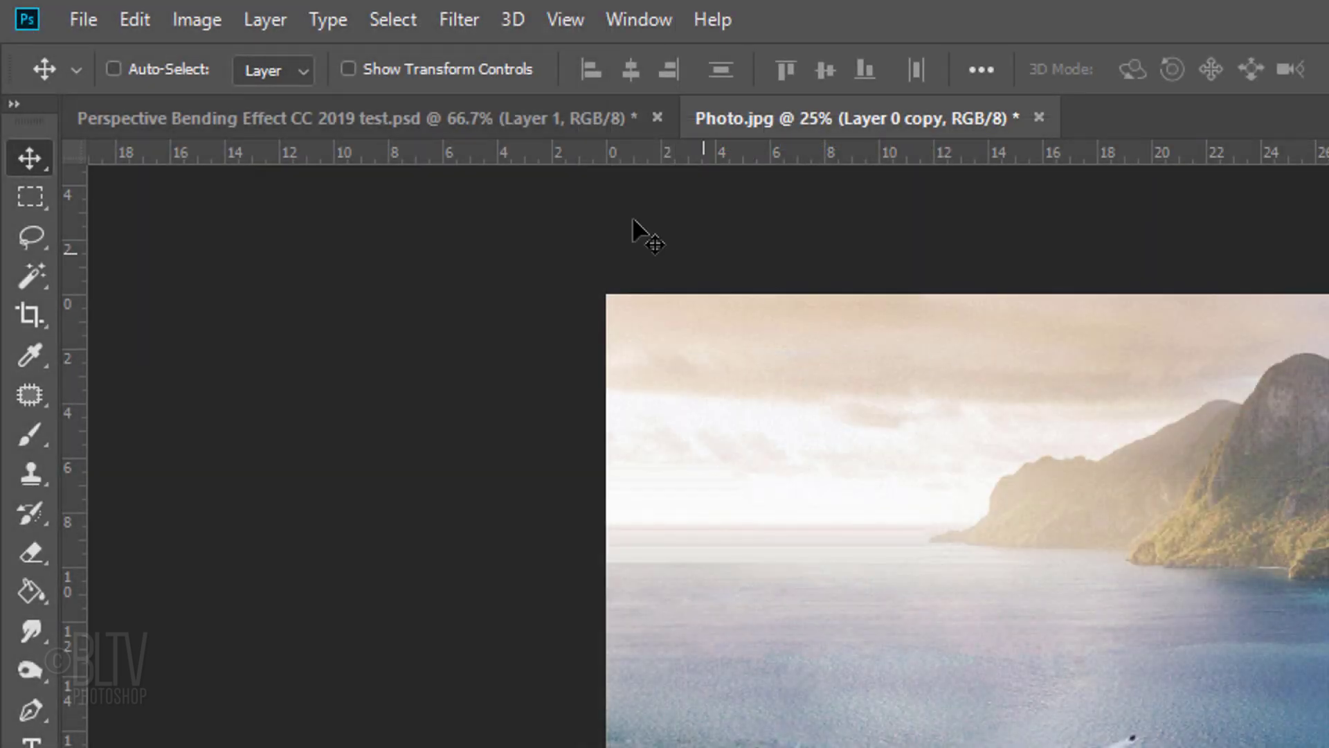
left_click(266, 20)
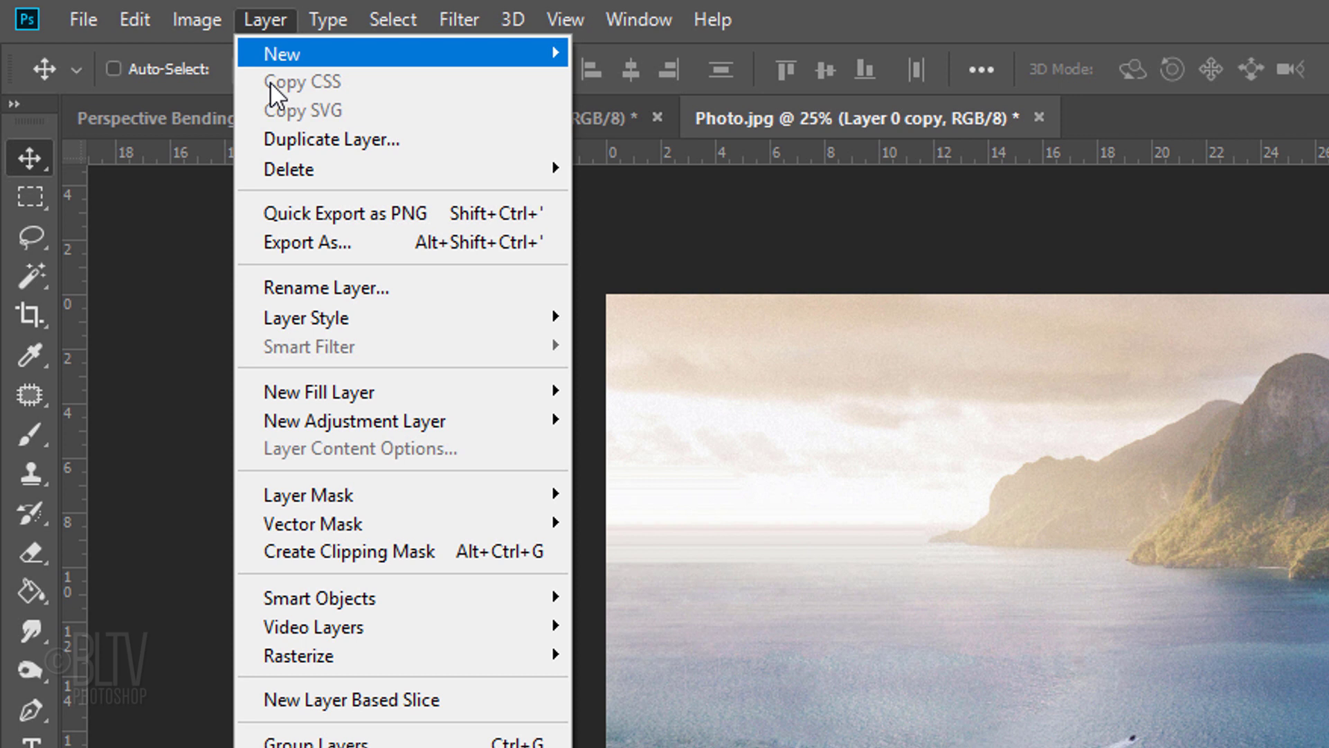
mouse_move(326, 605)
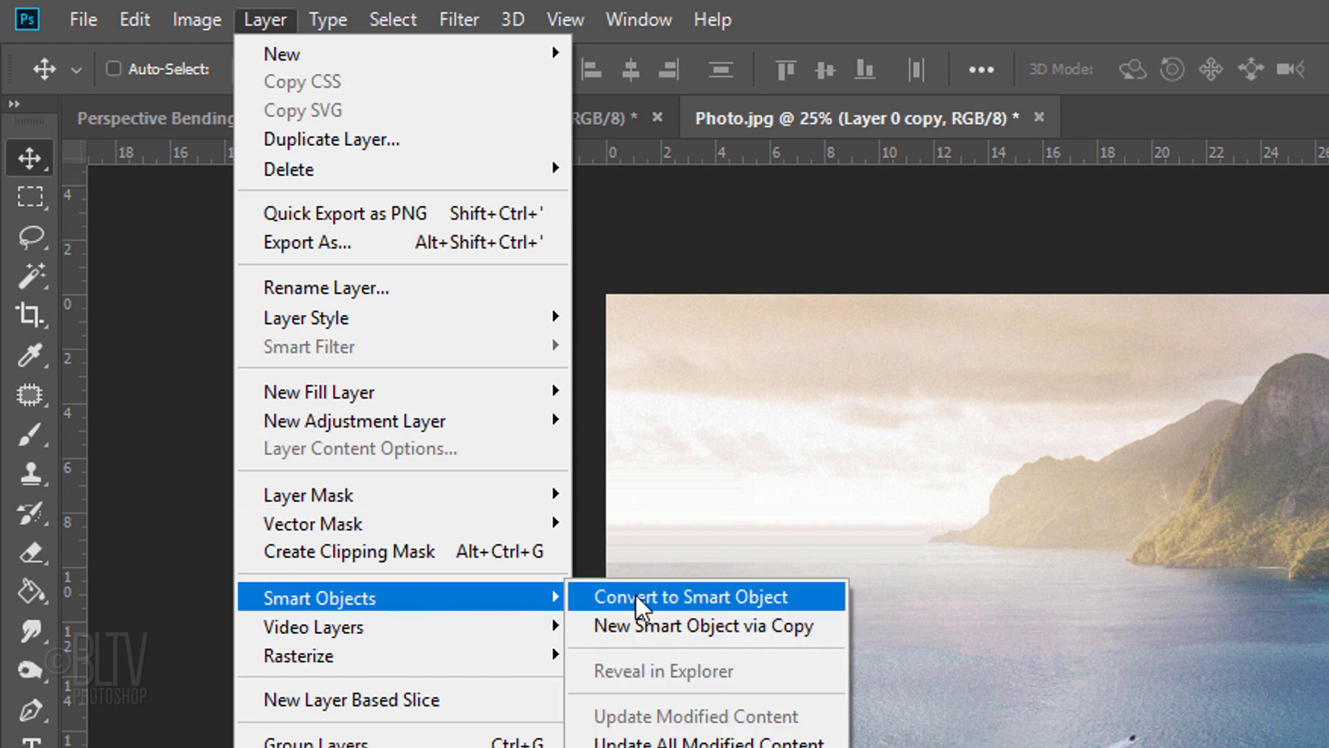
Step: Finish the independent copy and rotate Layer 0 copy 90° counter-clockwise via Edit > Transform
left_click(687, 621)
left_click(135, 20)
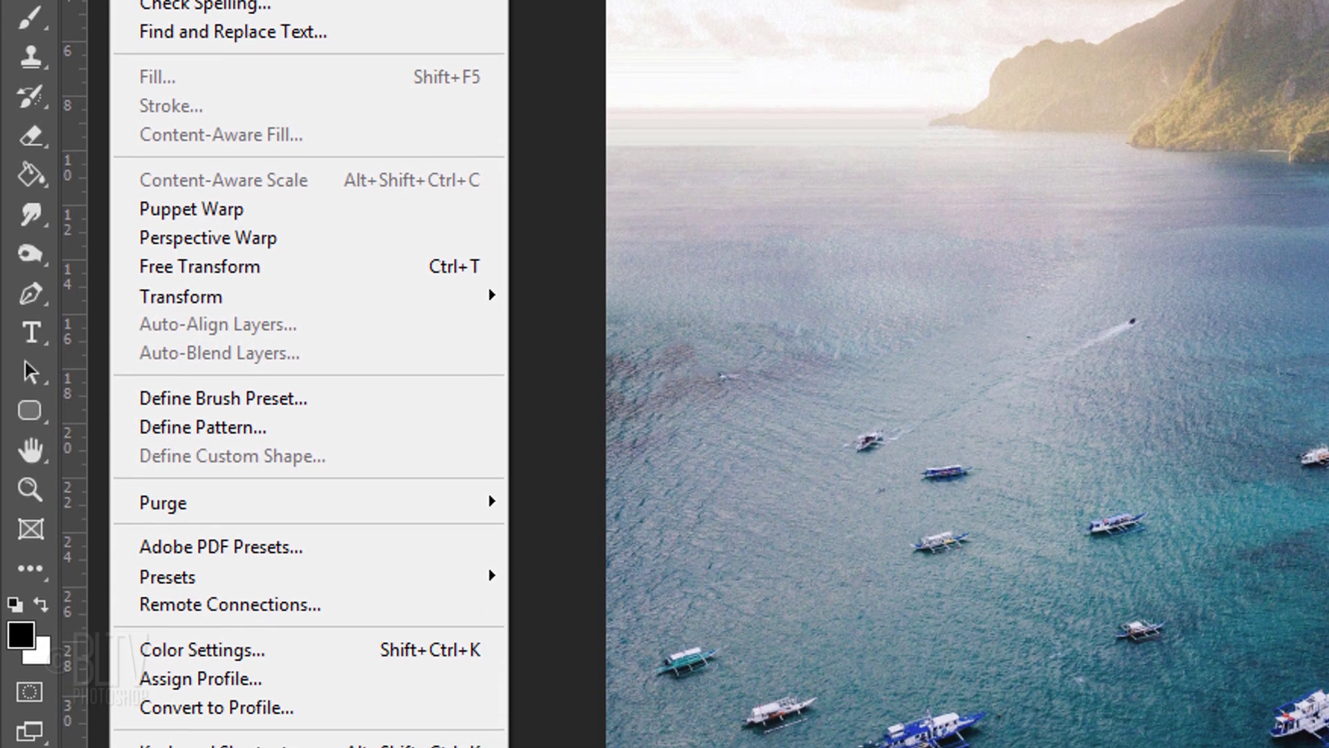
mouse_move(214, 300)
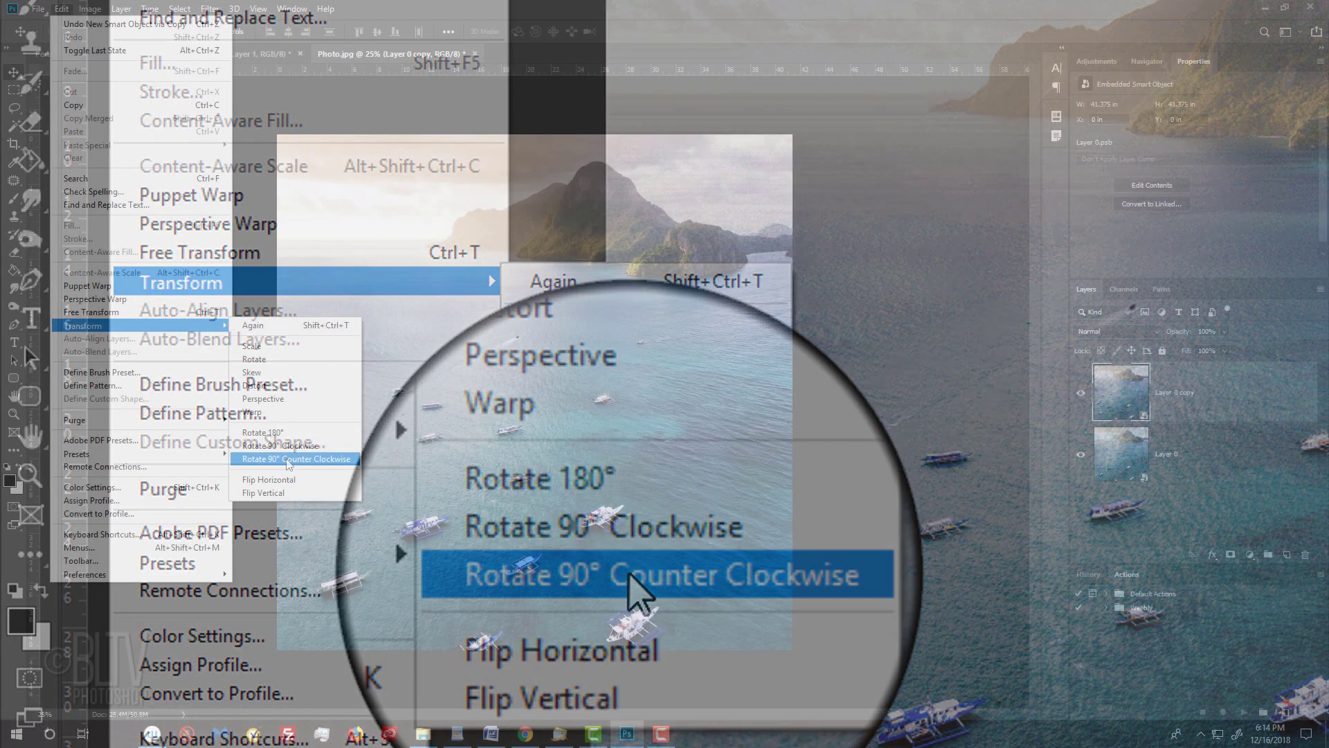
left_click(638, 589)
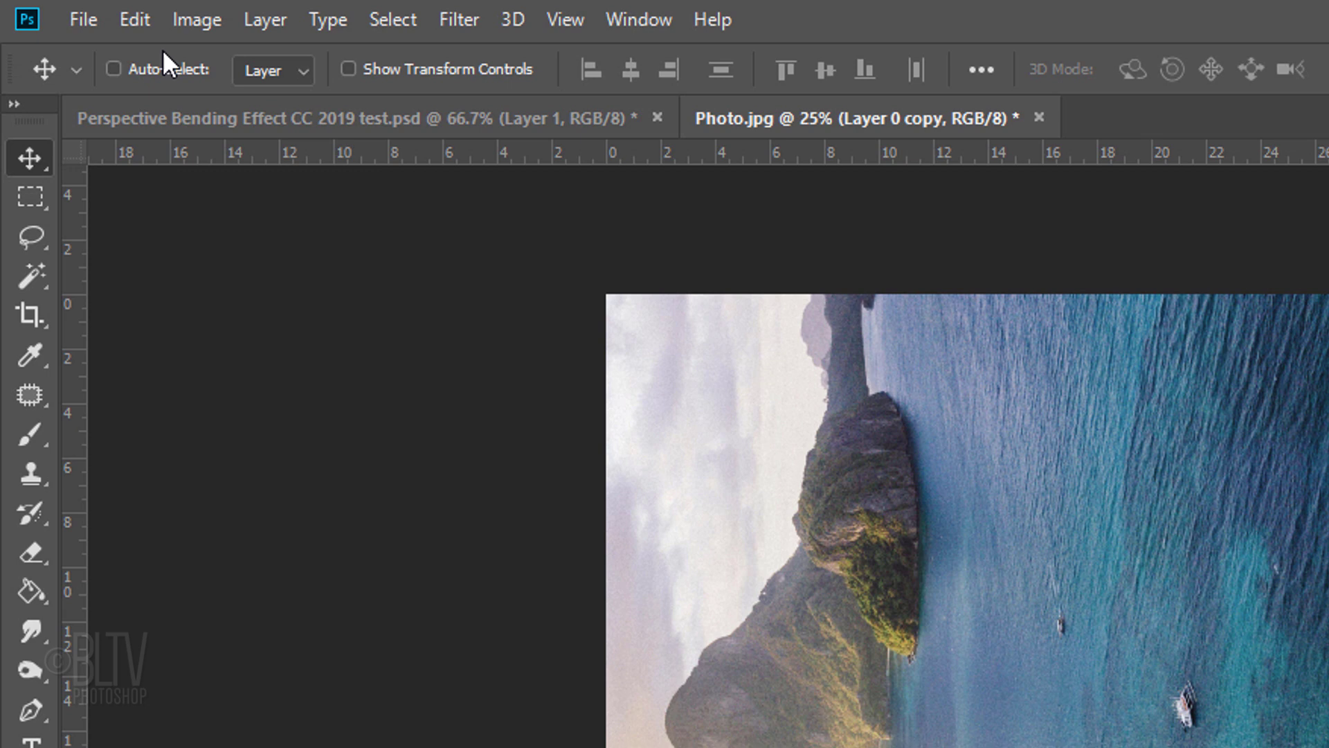
left_click(67, 10)
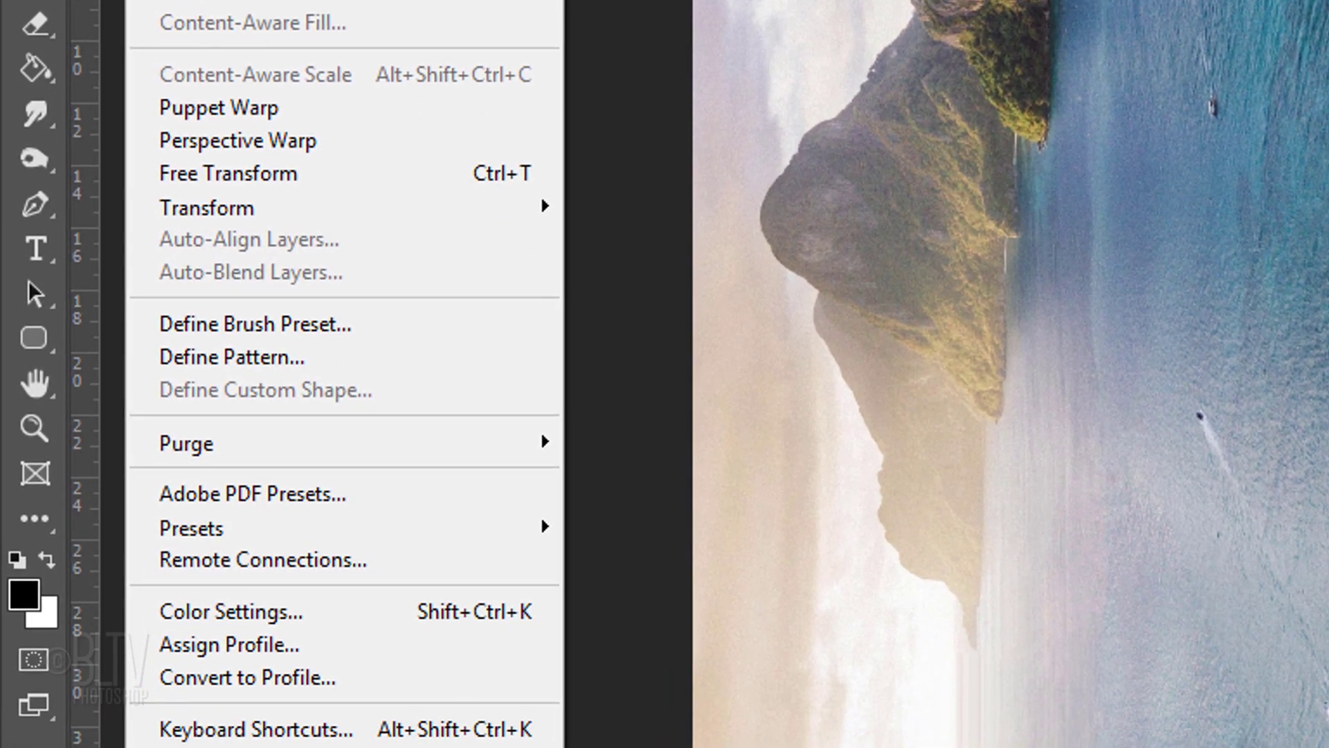
mouse_move(183, 709)
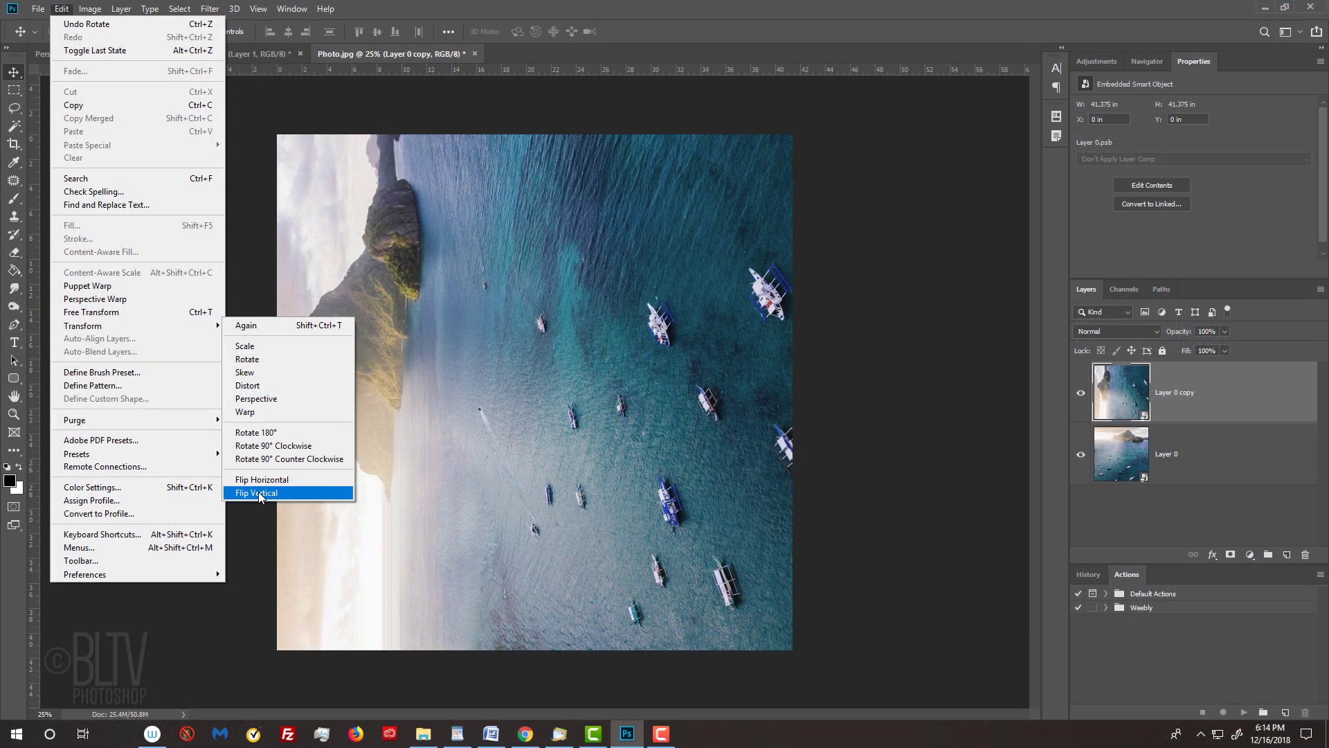
Step: Flip the rotated copy vertically and nudge it slightly up and right with the Move tool
left_click(641, 627)
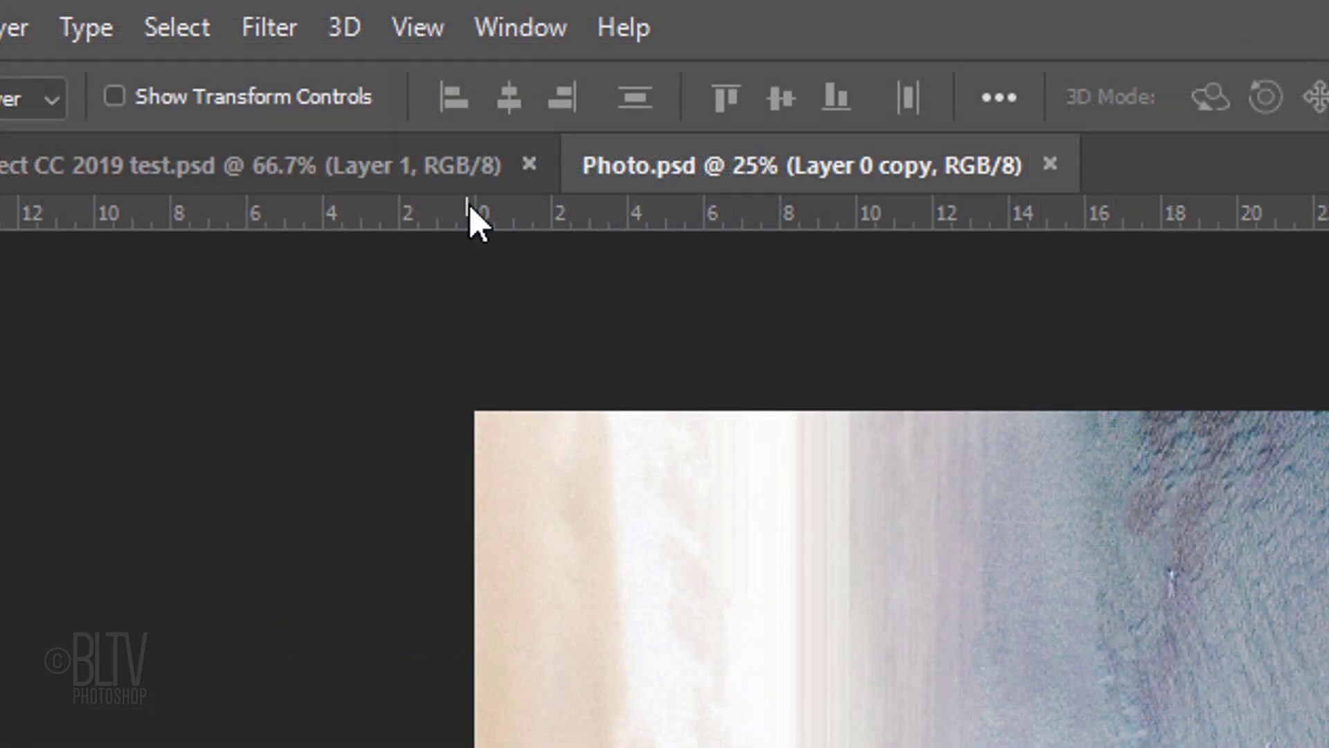
left_click(262, 10)
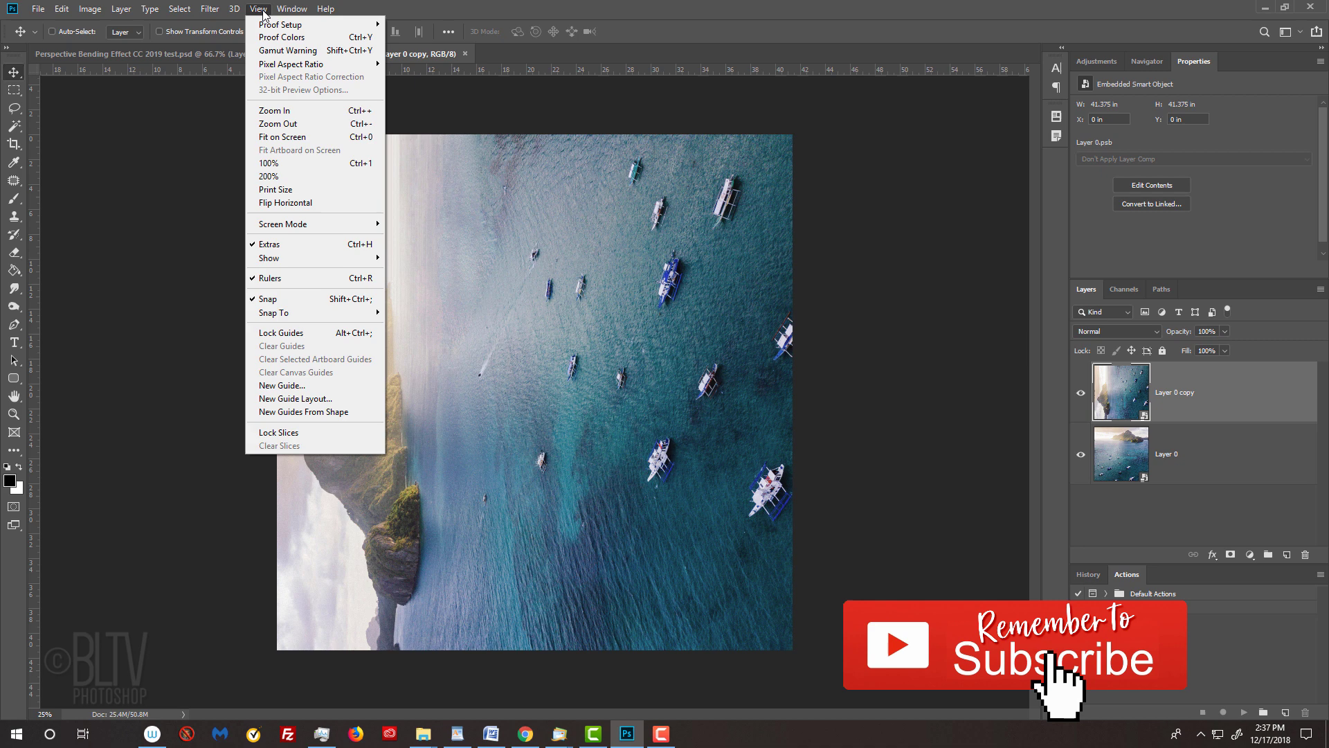
left_click(261, 9)
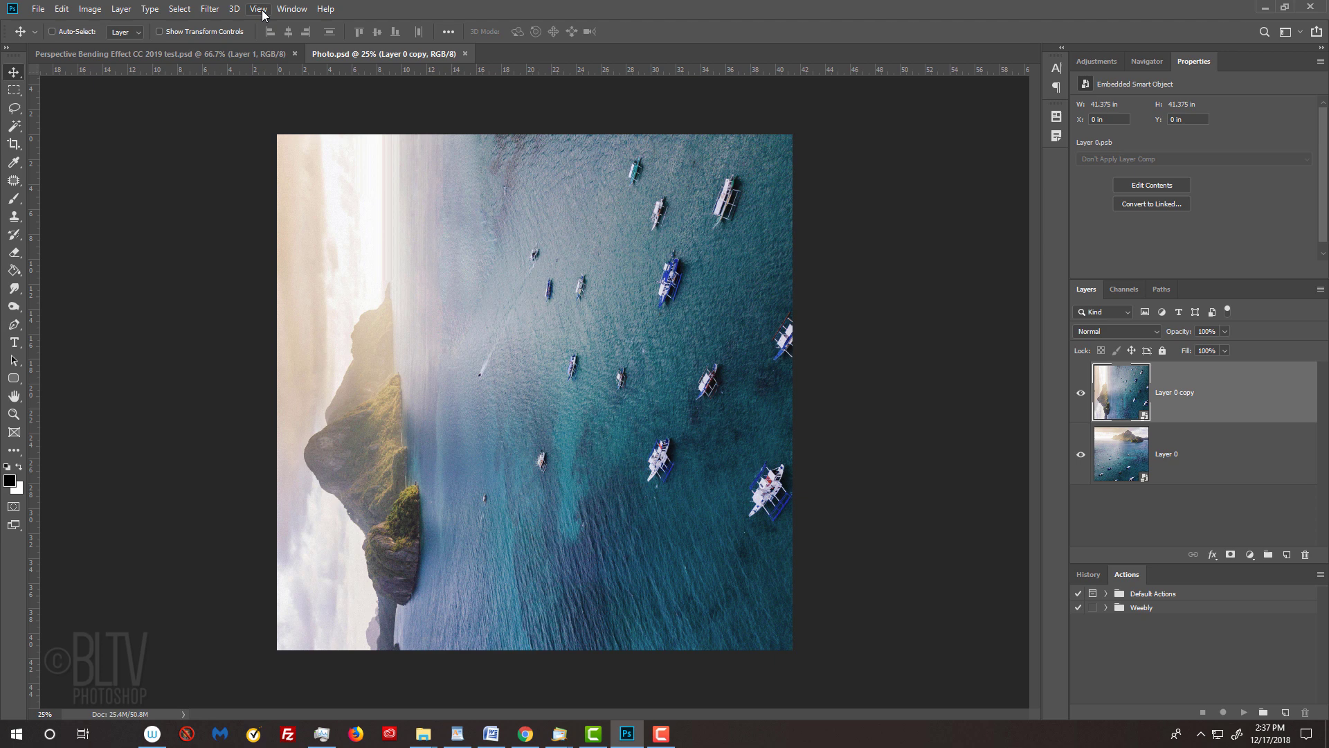
key("v")
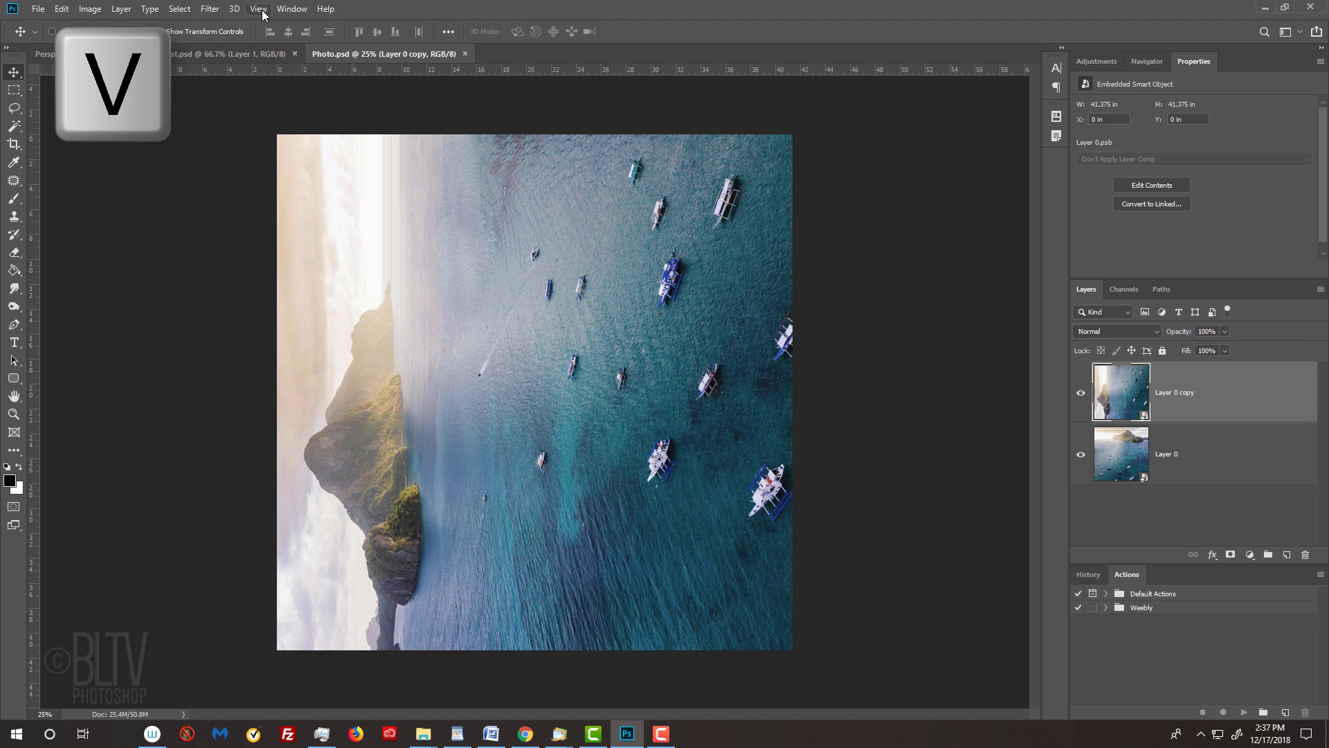
left_click_drag(542, 376, 531, 404)
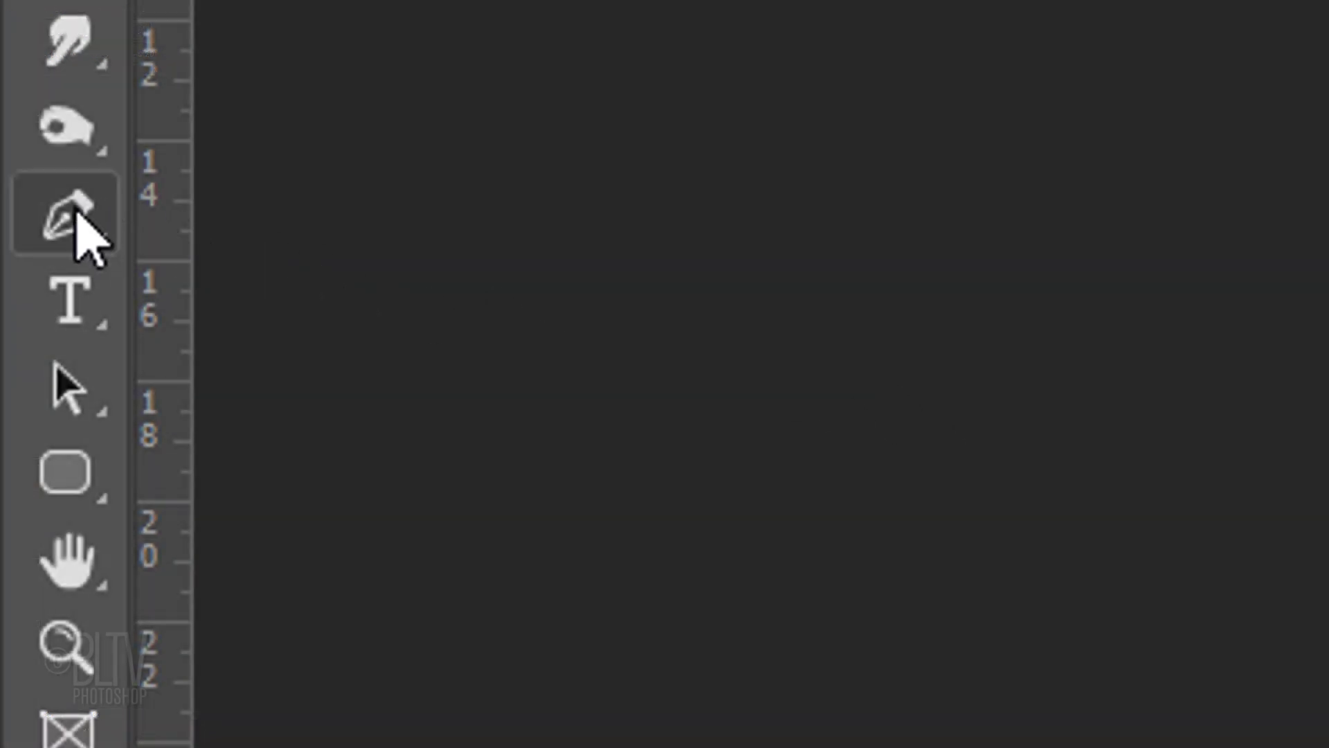
Step: Draw a closed Pen path through points past the bottom-right, top-left and bottom-left corners
left_click(15, 327)
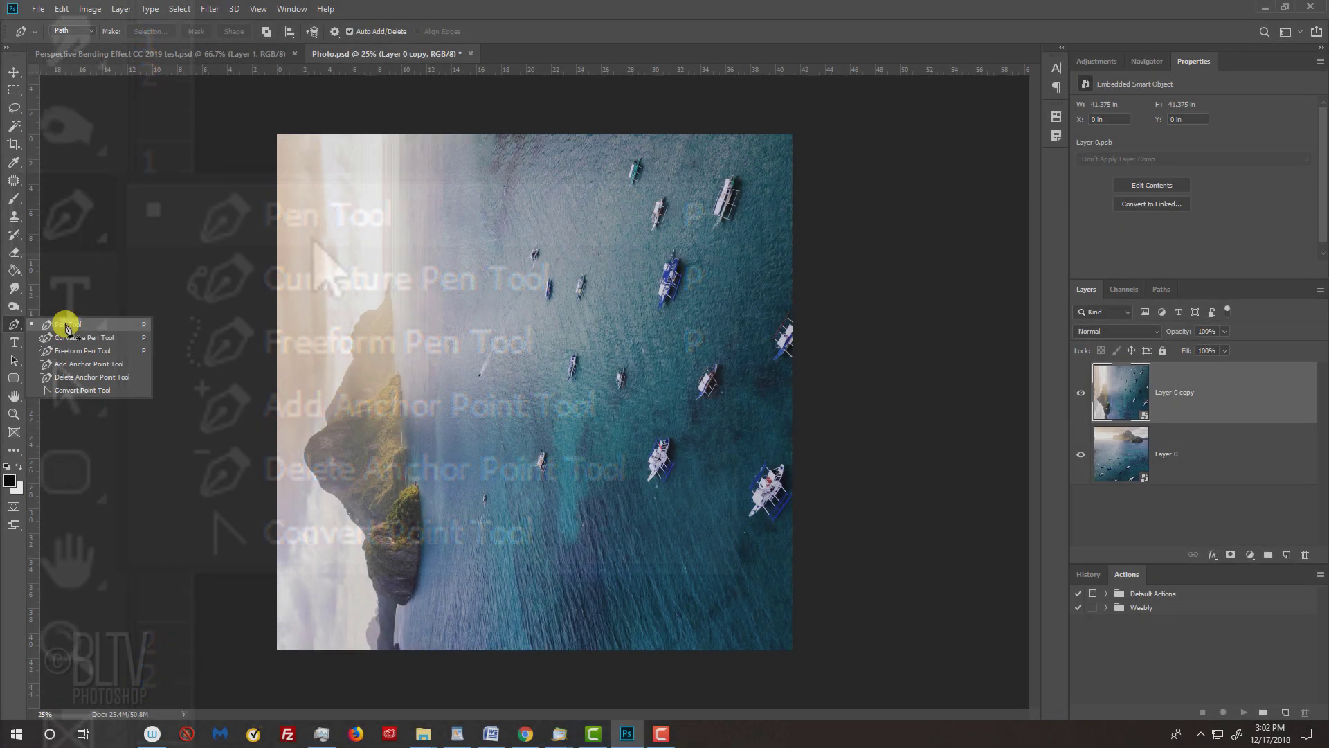
left_click(316, 239)
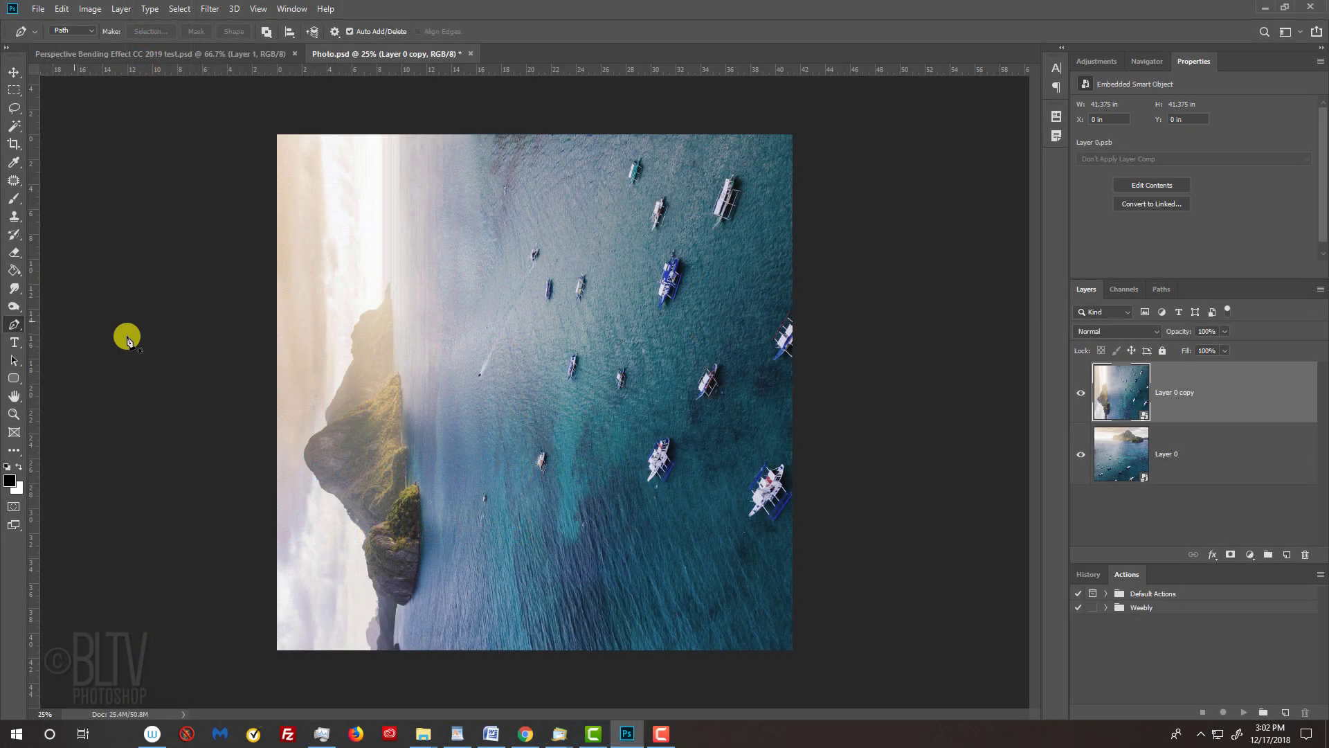
left_click(810, 662)
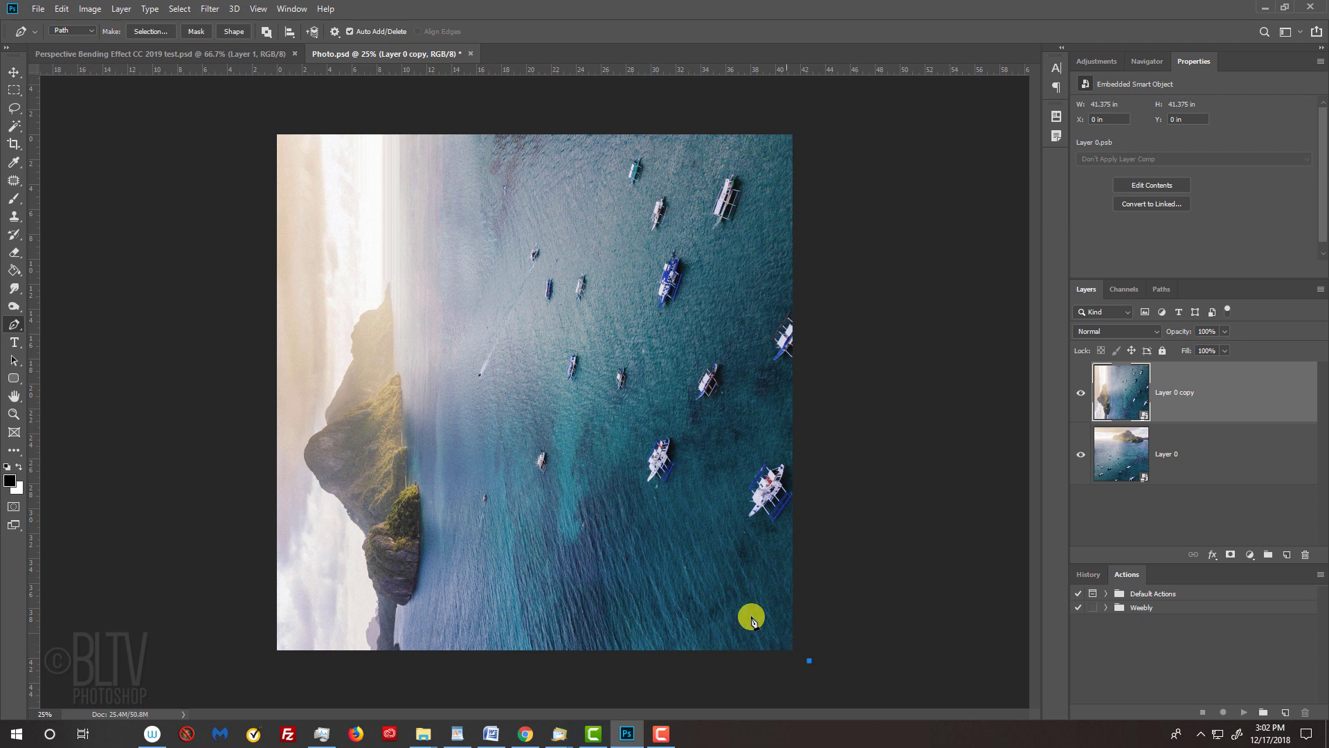
left_click(263, 125)
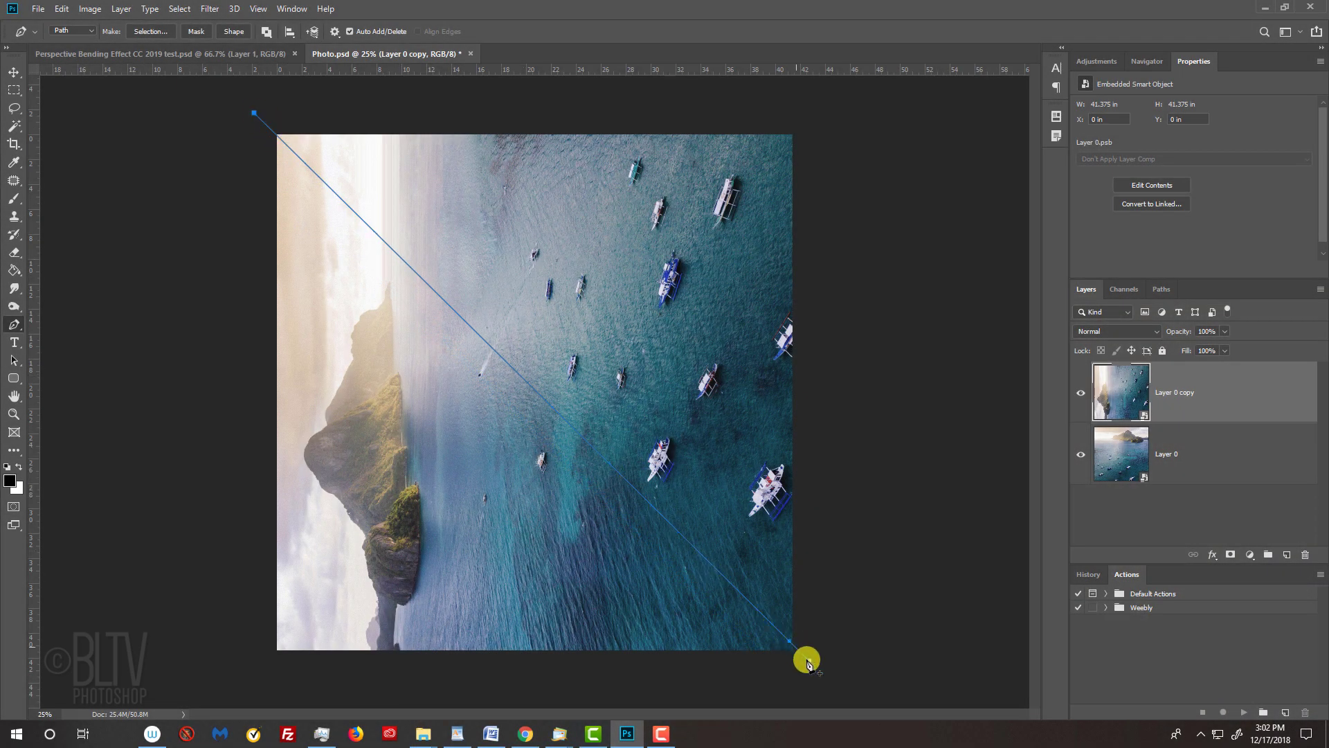
key("ctrl")
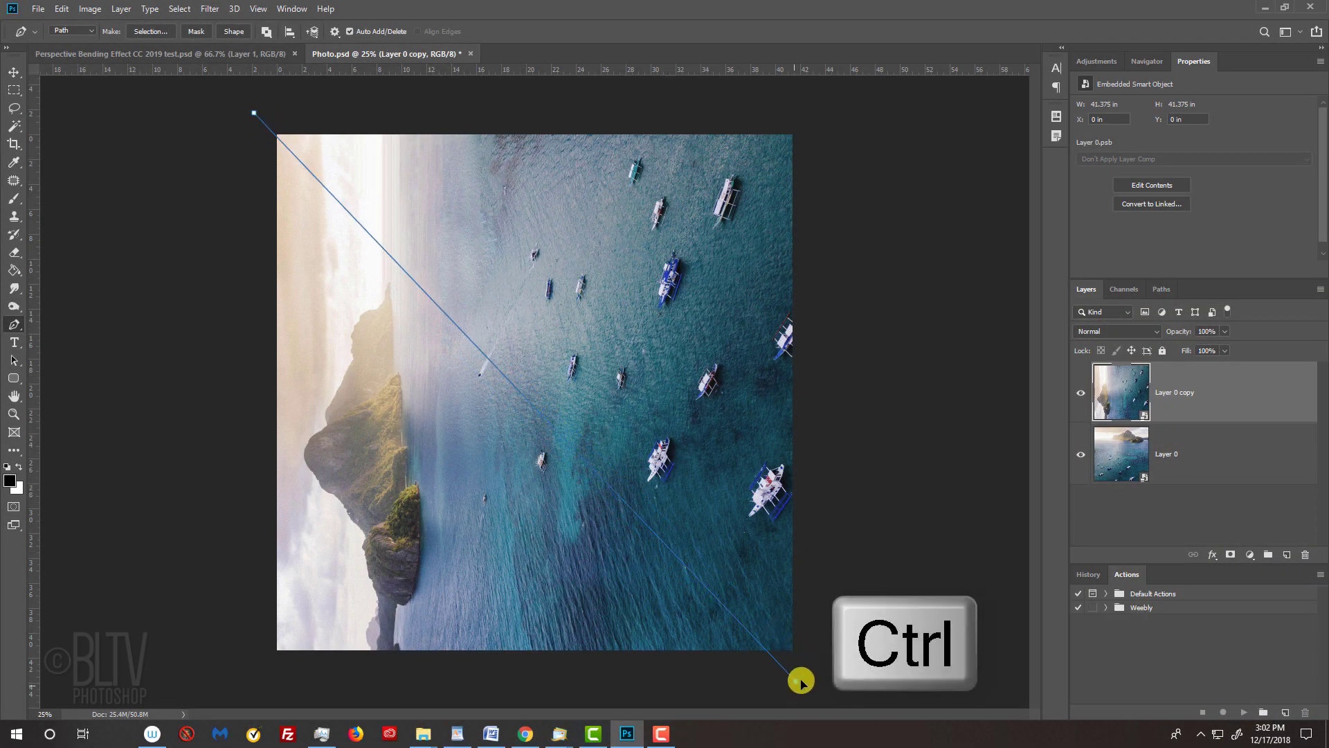
left_click_drag(812, 668, 813, 672)
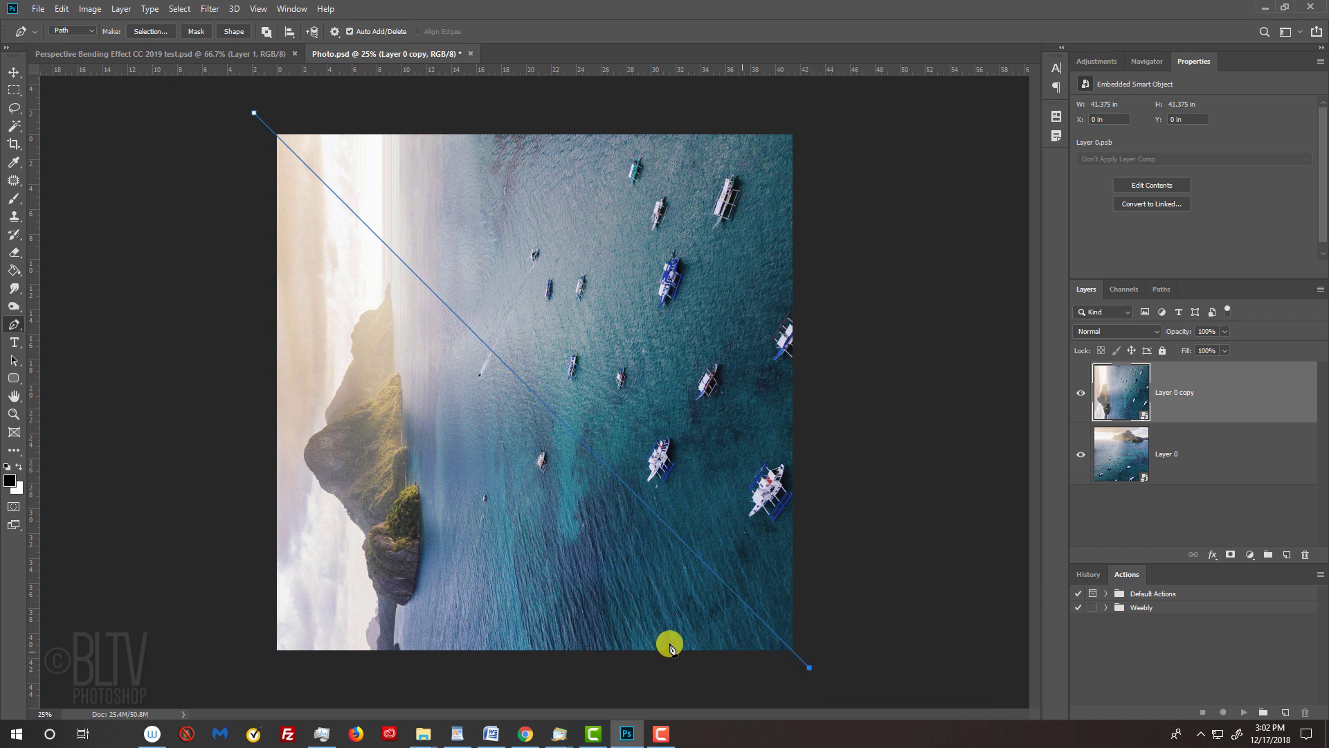
left_click(256, 677)
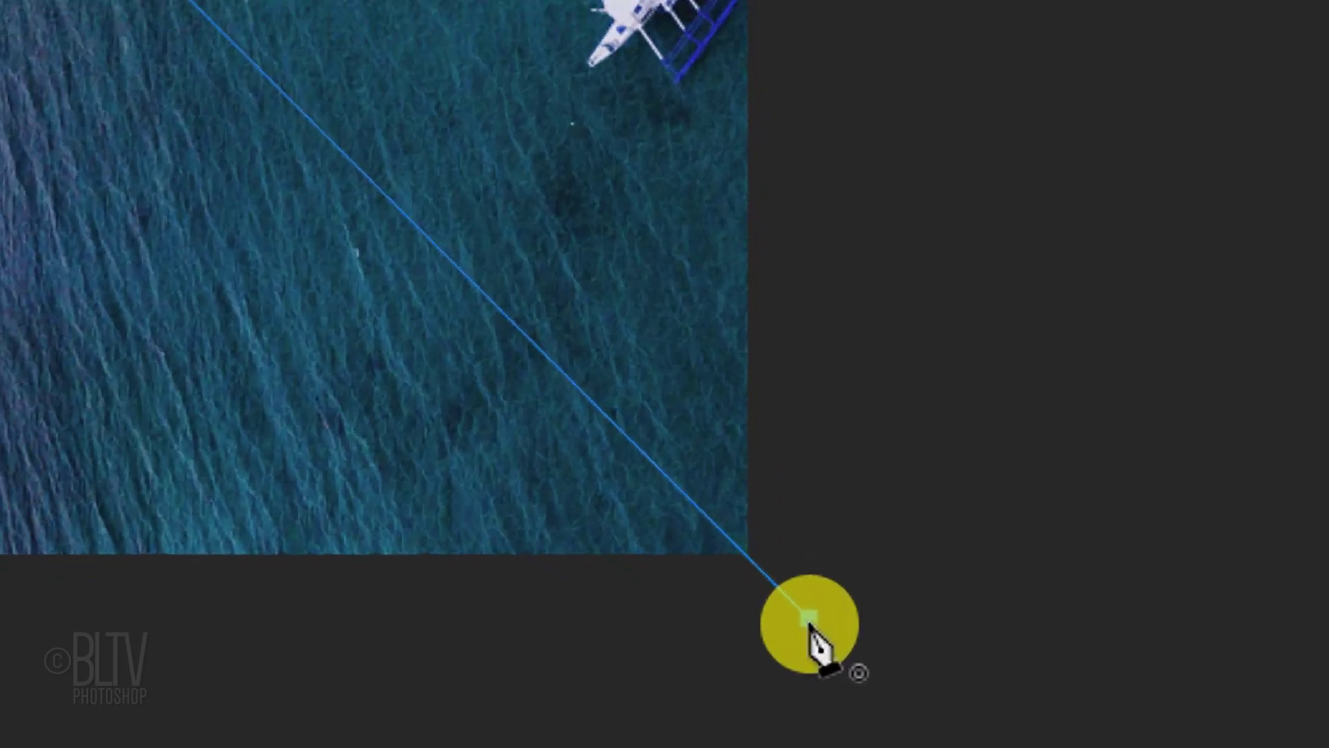
left_click(809, 617)
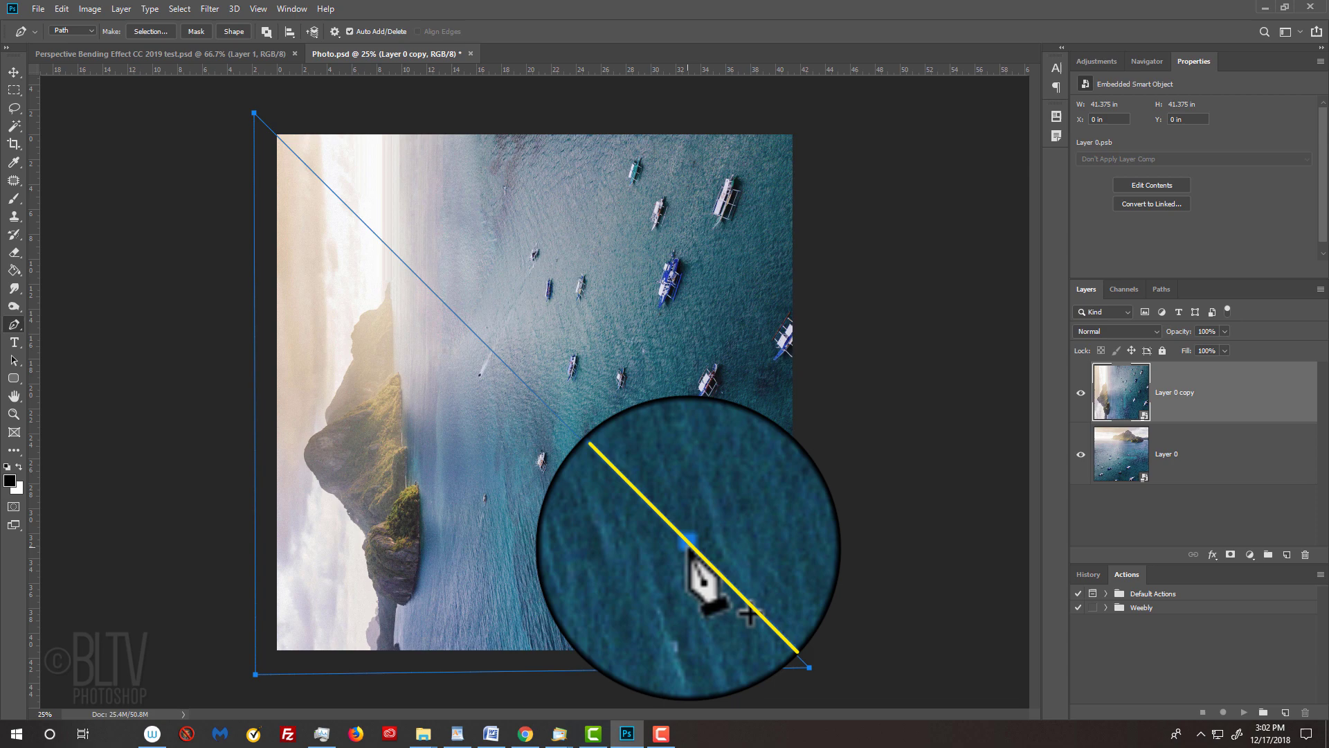
Step: Make a selection from the triangular path with a 0.5 px feather radius
right_click(688, 547)
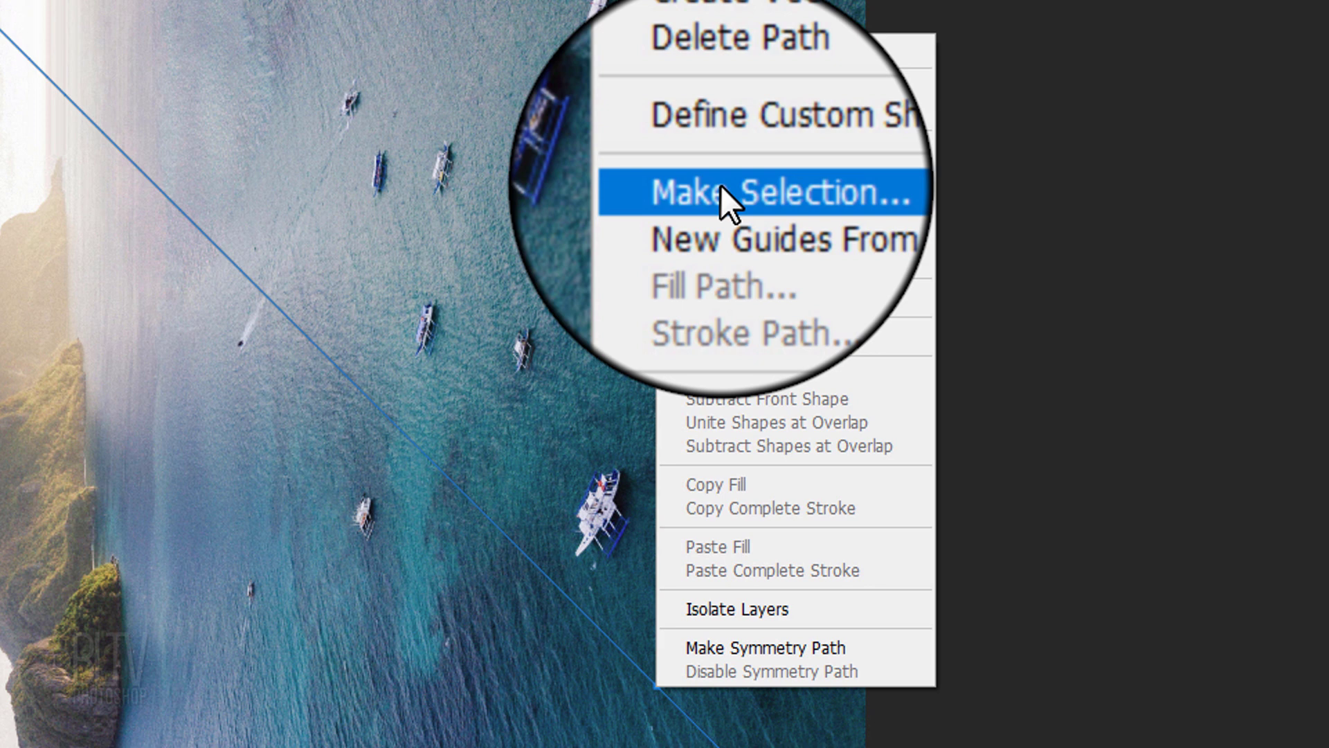
left_click(721, 185)
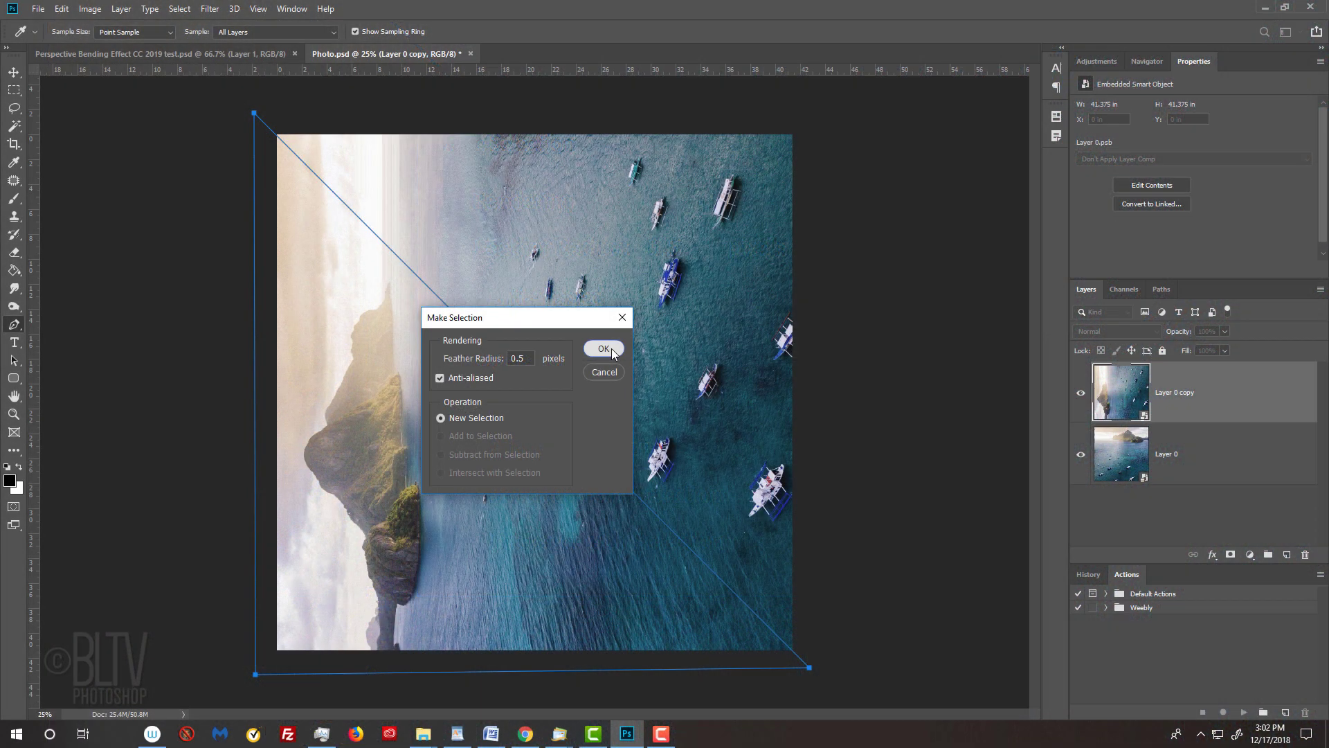
left_click(603, 349)
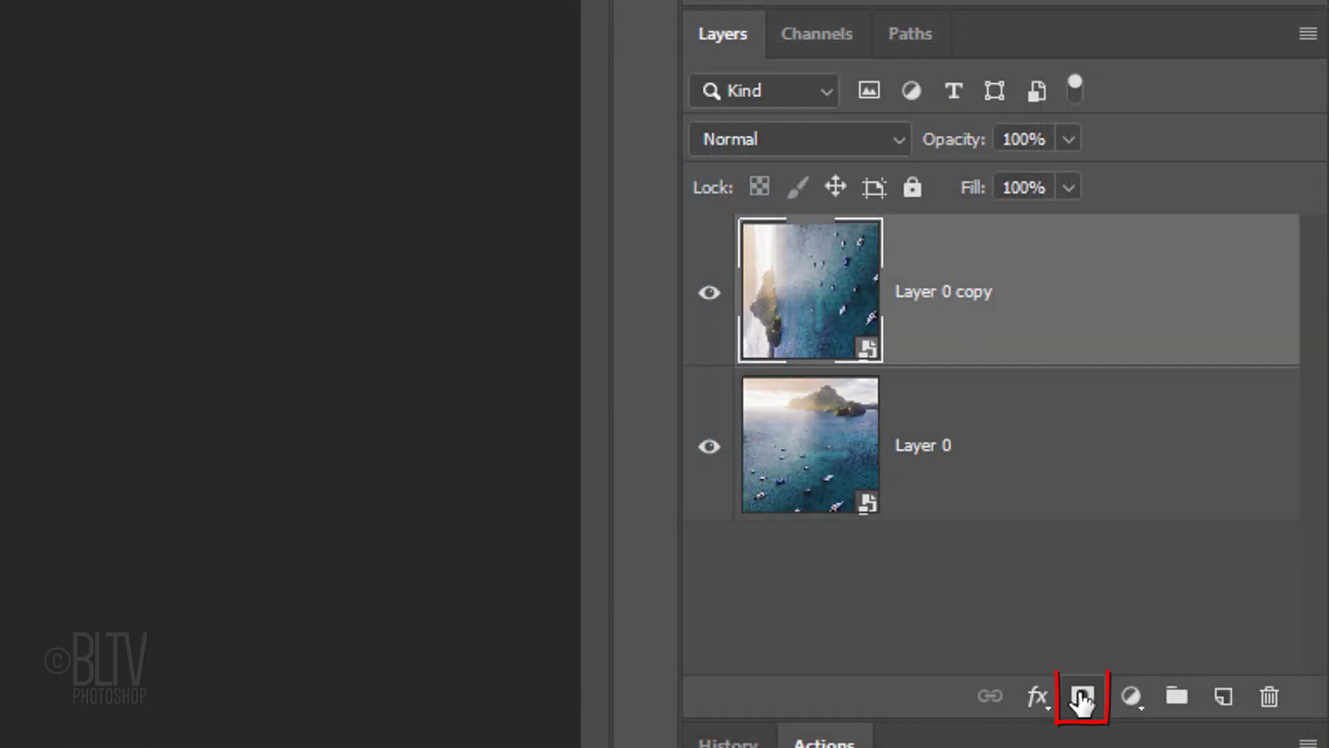
Step: Mask Layer 0 copy with the triangle selection and open its smart object contents
left_click(1082, 699)
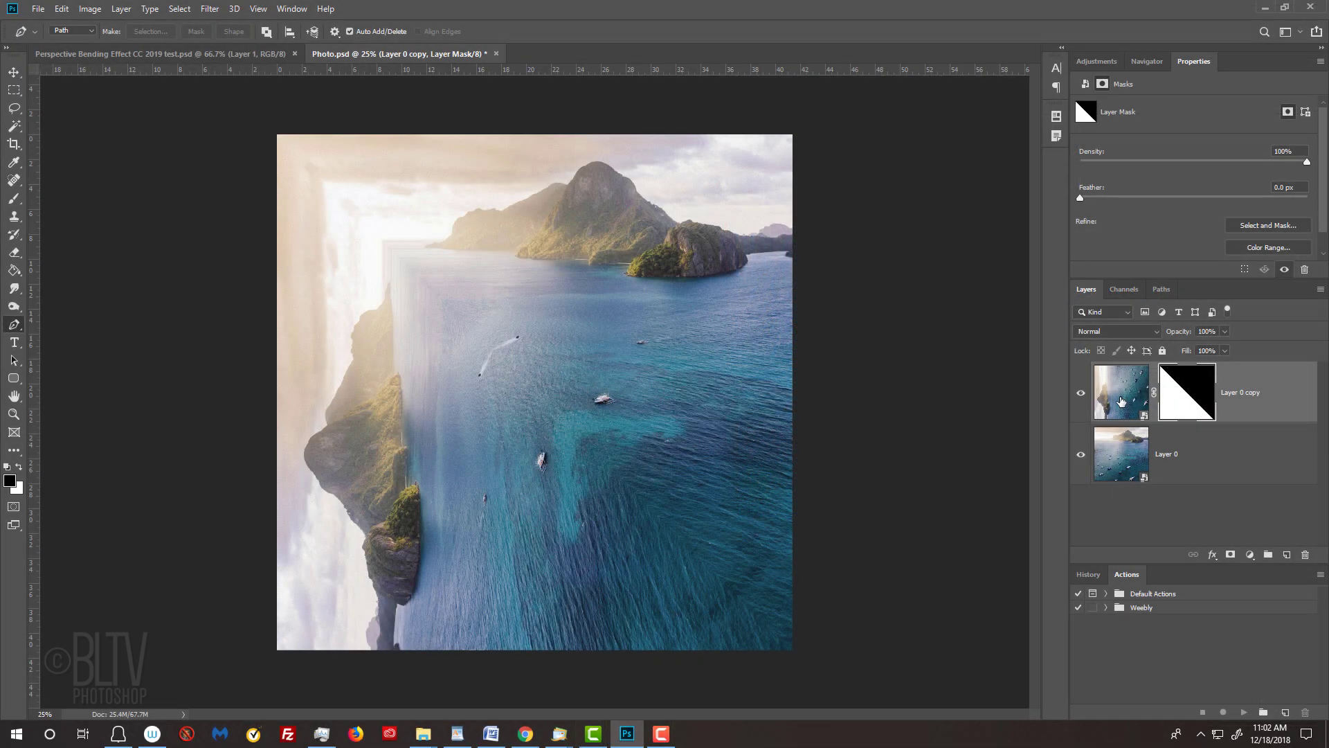
double_click(803, 322)
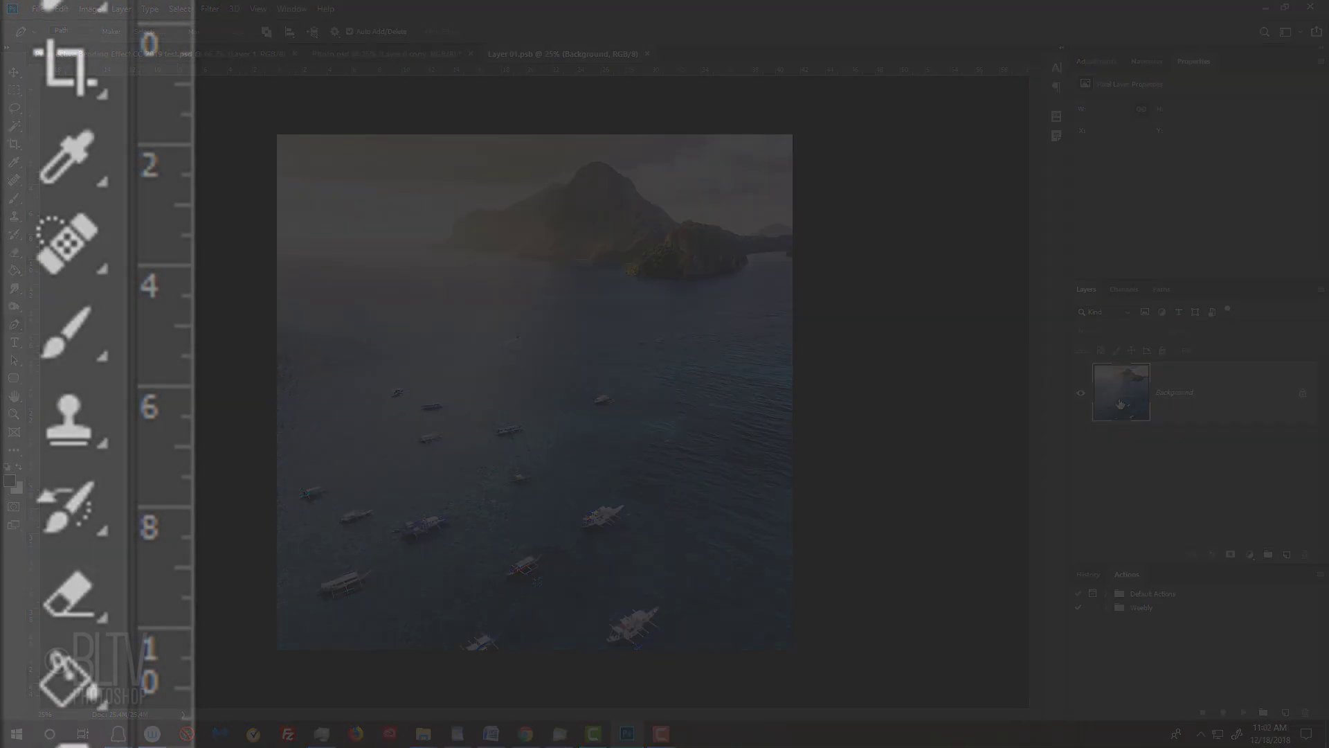
Step: Pick the Spot Healing Brush Tool from the healing tools flyout
right_click(12, 180)
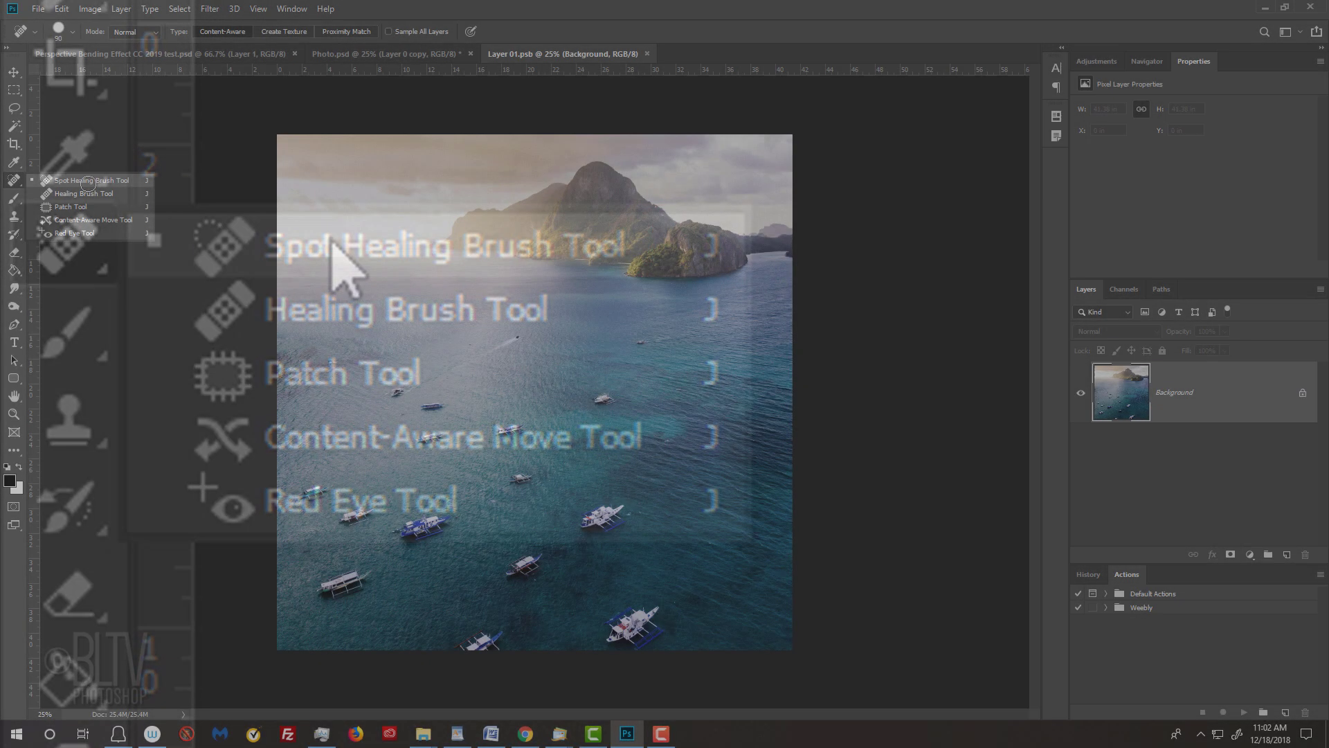
left_click(337, 250)
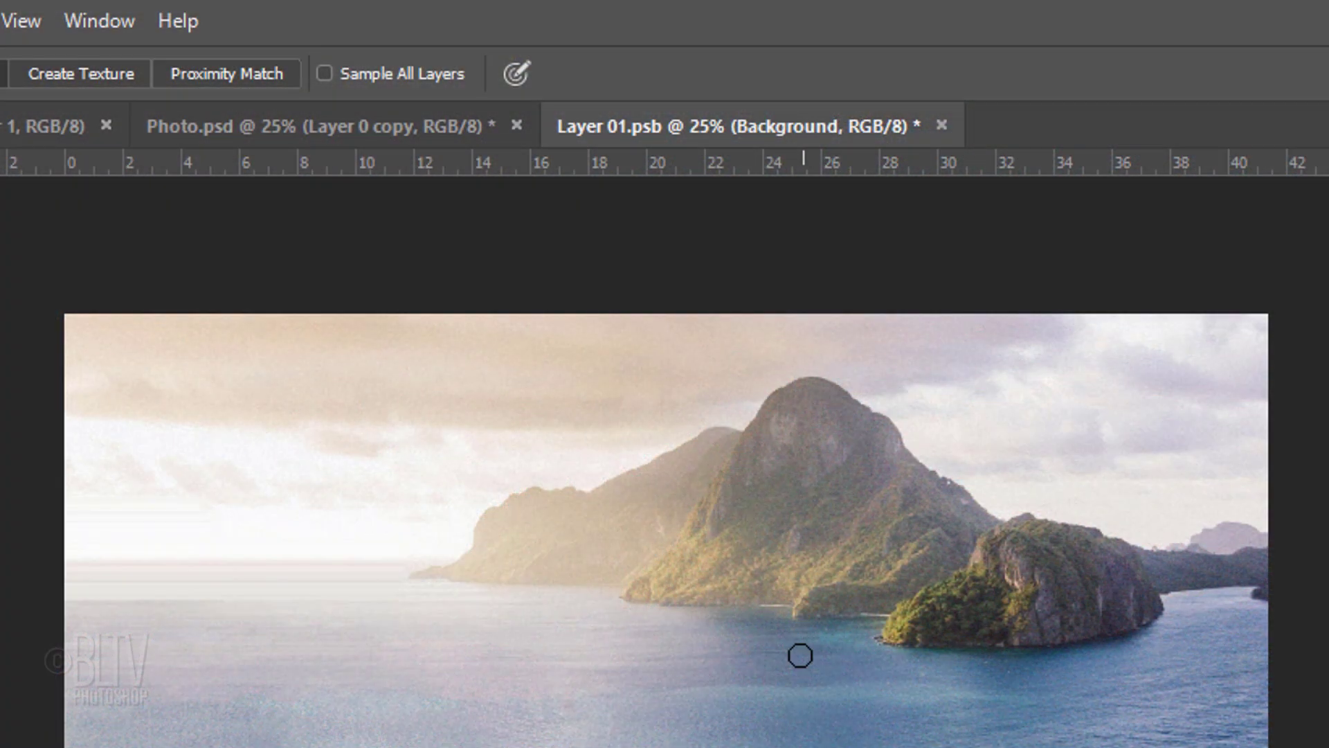
Step: Close Layer 01.psb, choosing Yes to save the retouching
left_click(942, 125)
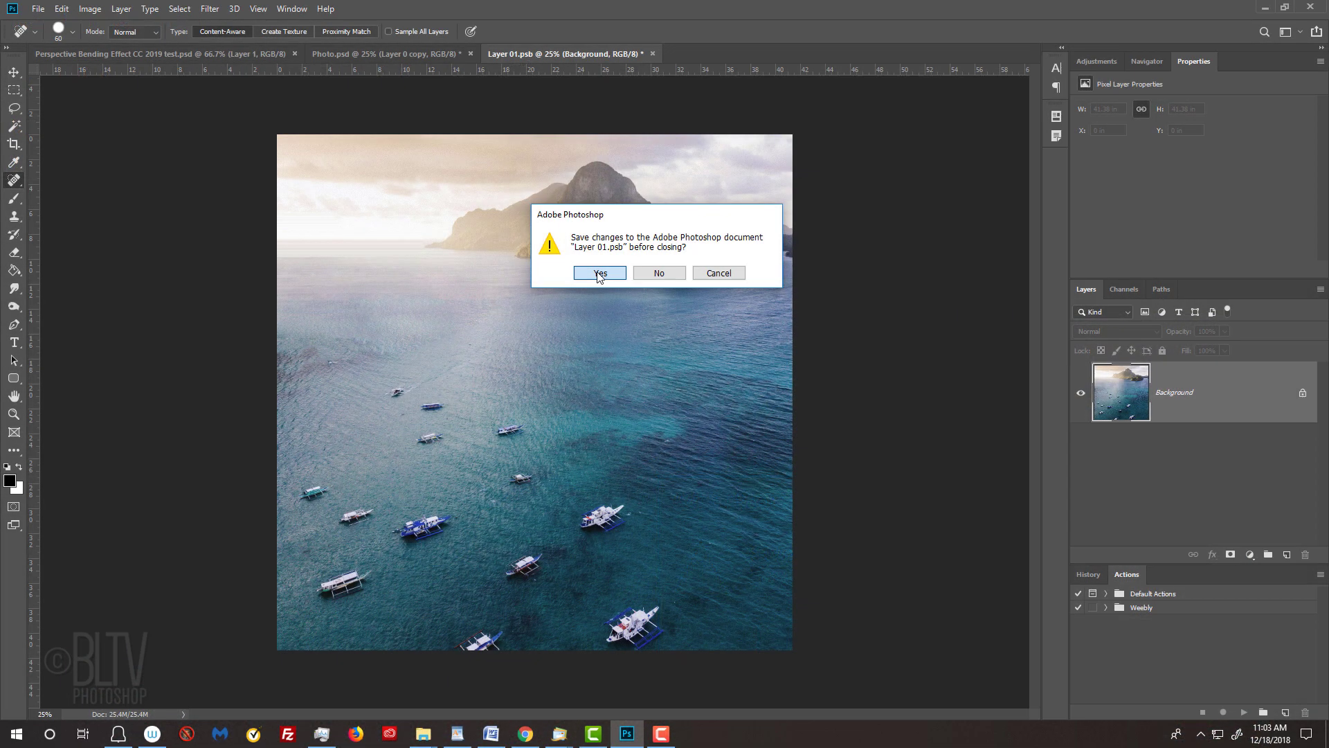
left_click(819, 637)
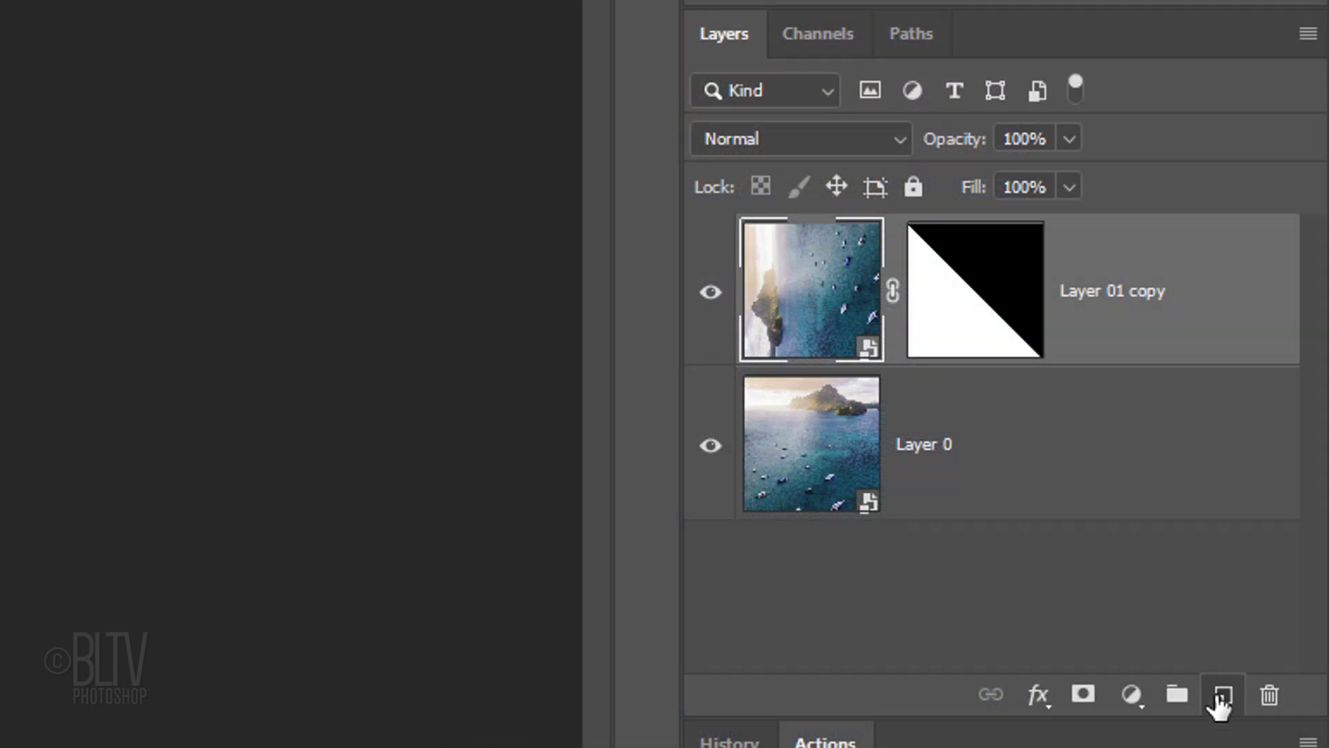
Step: Add Layer 1 in Soft Light at 50% opacity and load the fold mask as a selection
left_click(1222, 697)
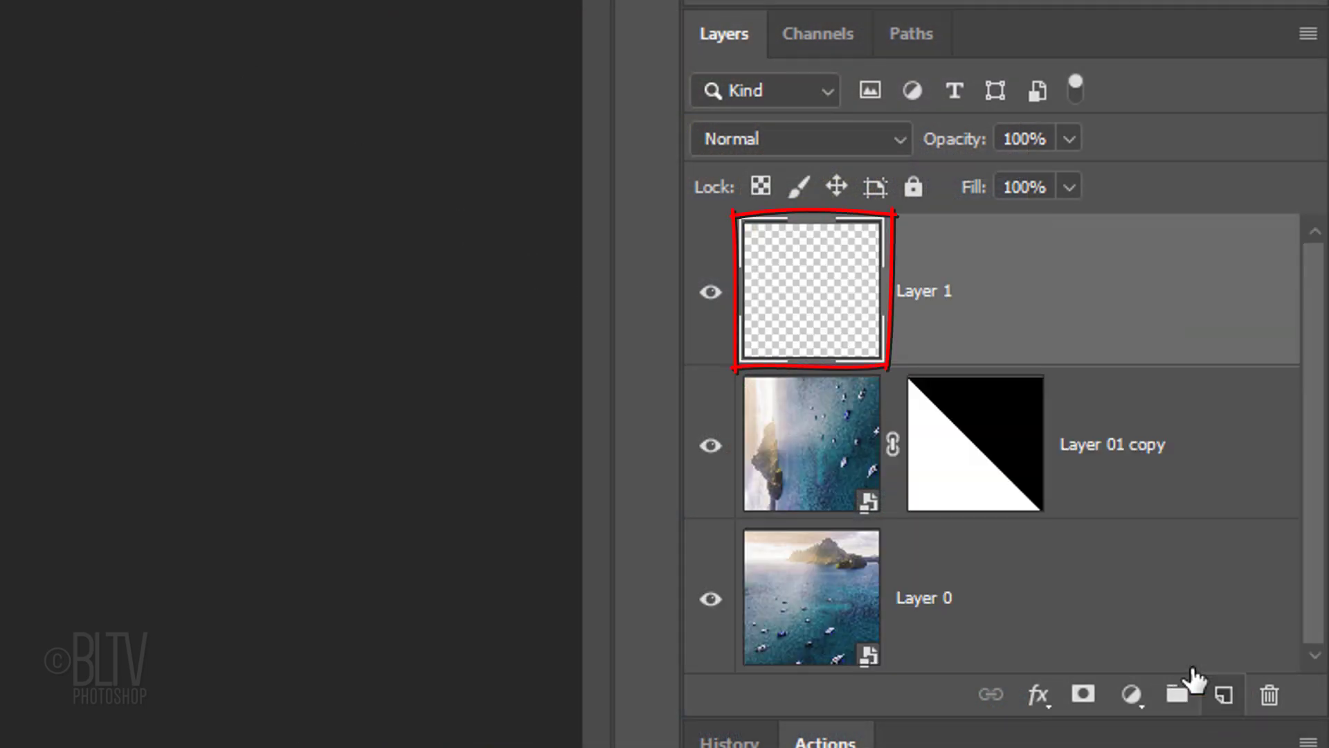
left_click(779, 138)
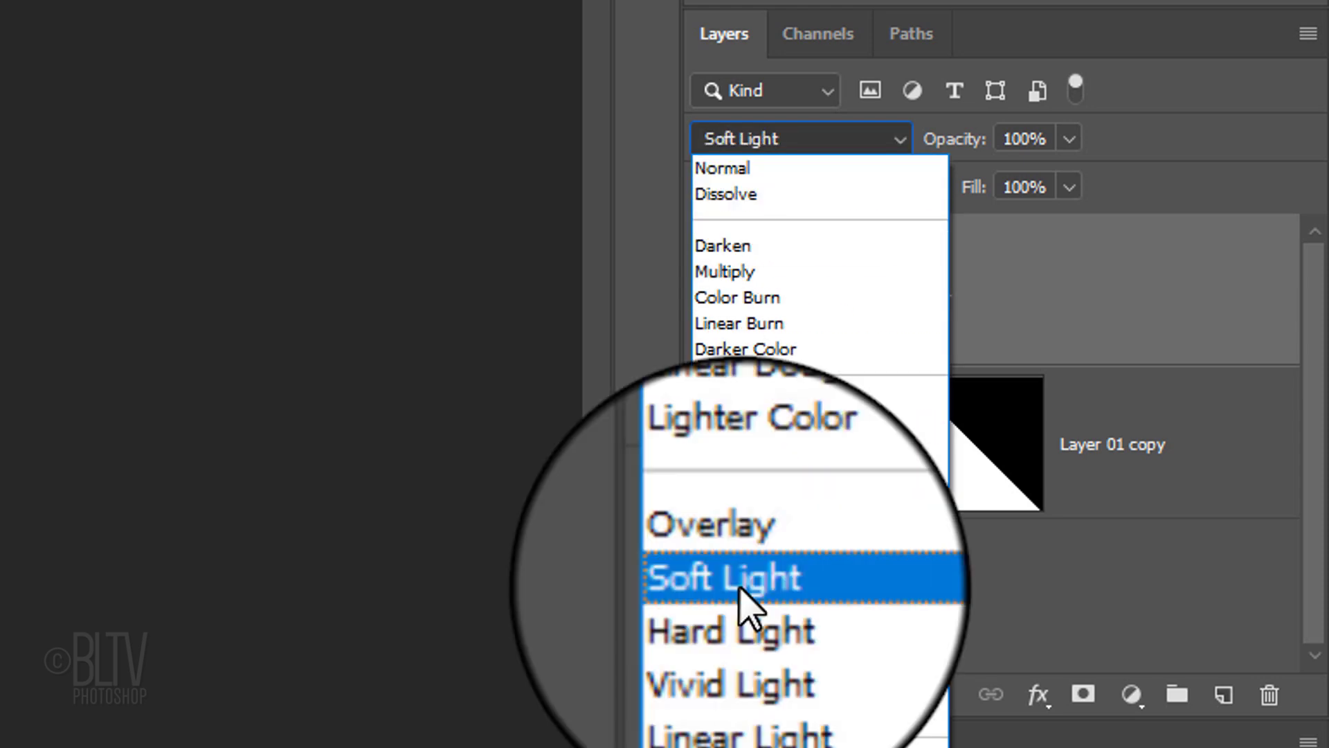
left_click(745, 580)
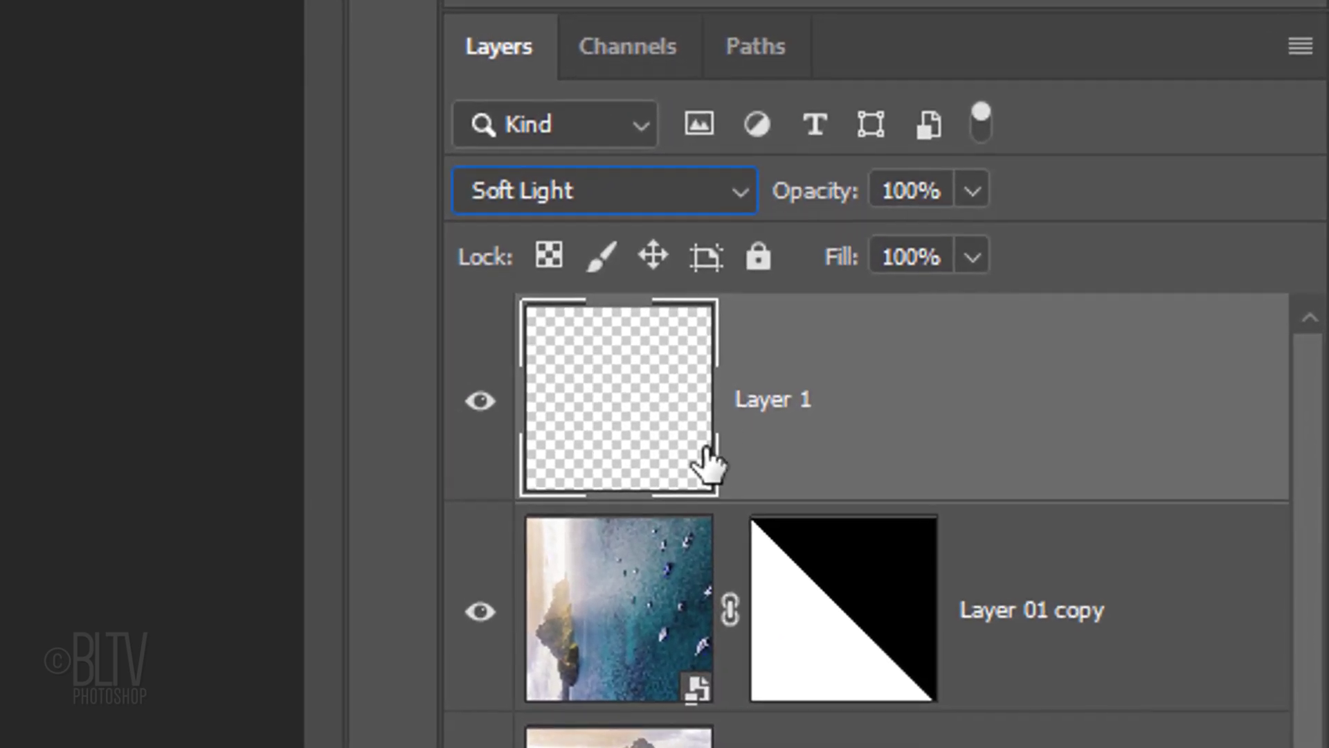
left_click(894, 191)
type("50")
key("Return")
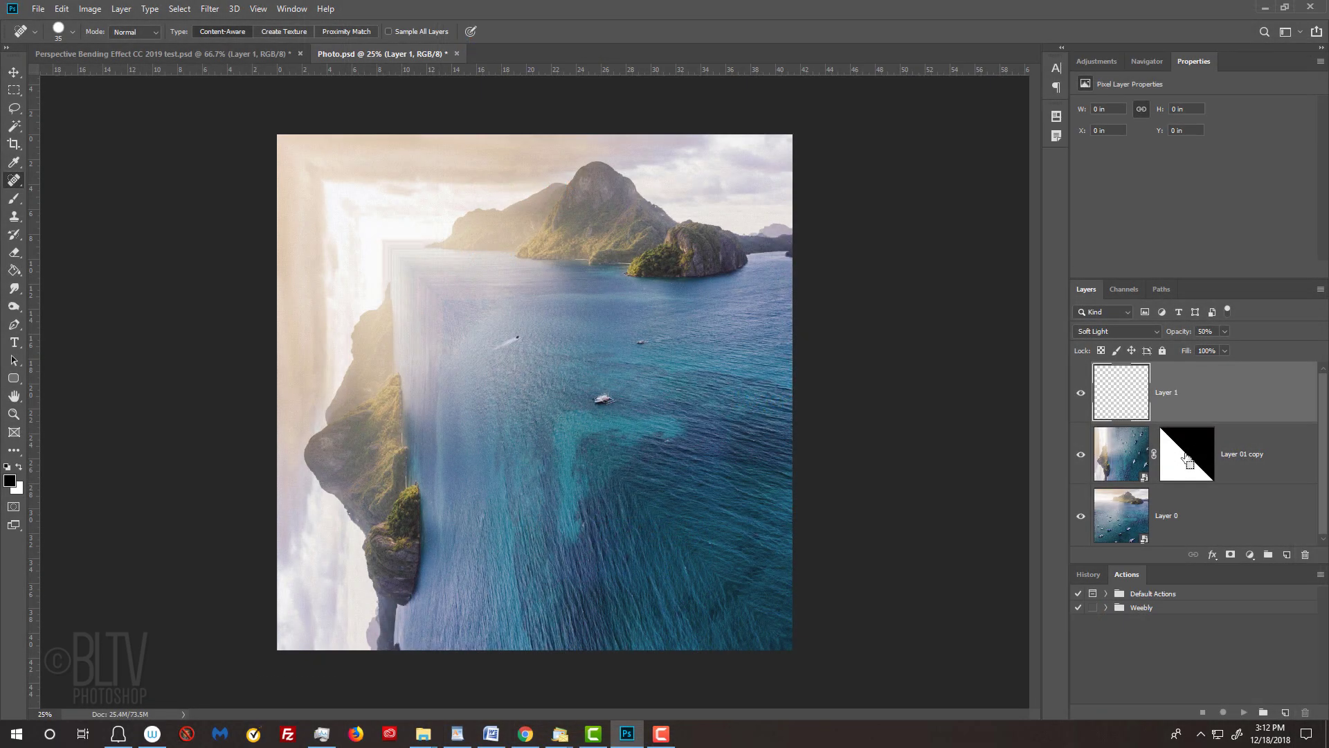
left_click(836, 616, "ctrl")
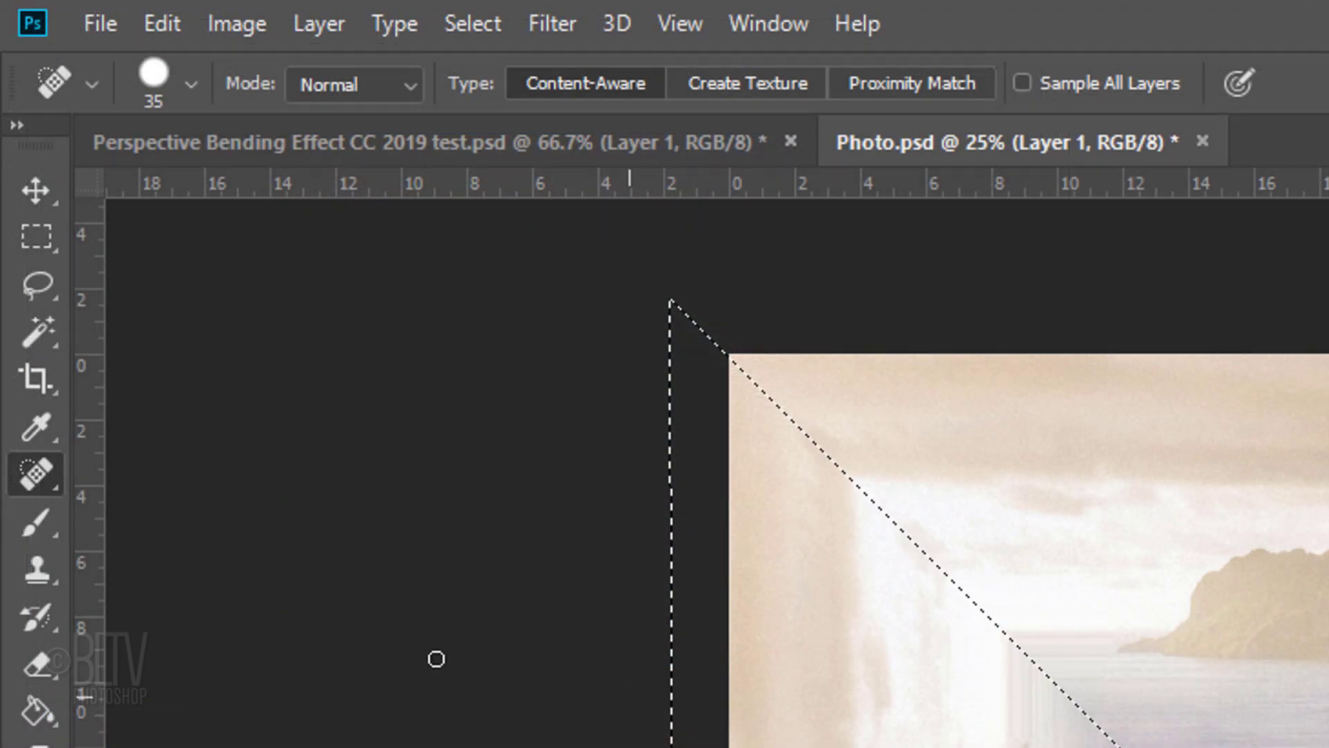
Step: Paint black along the diagonal fold with a 1400 px soft Brush
left_click(35, 519)
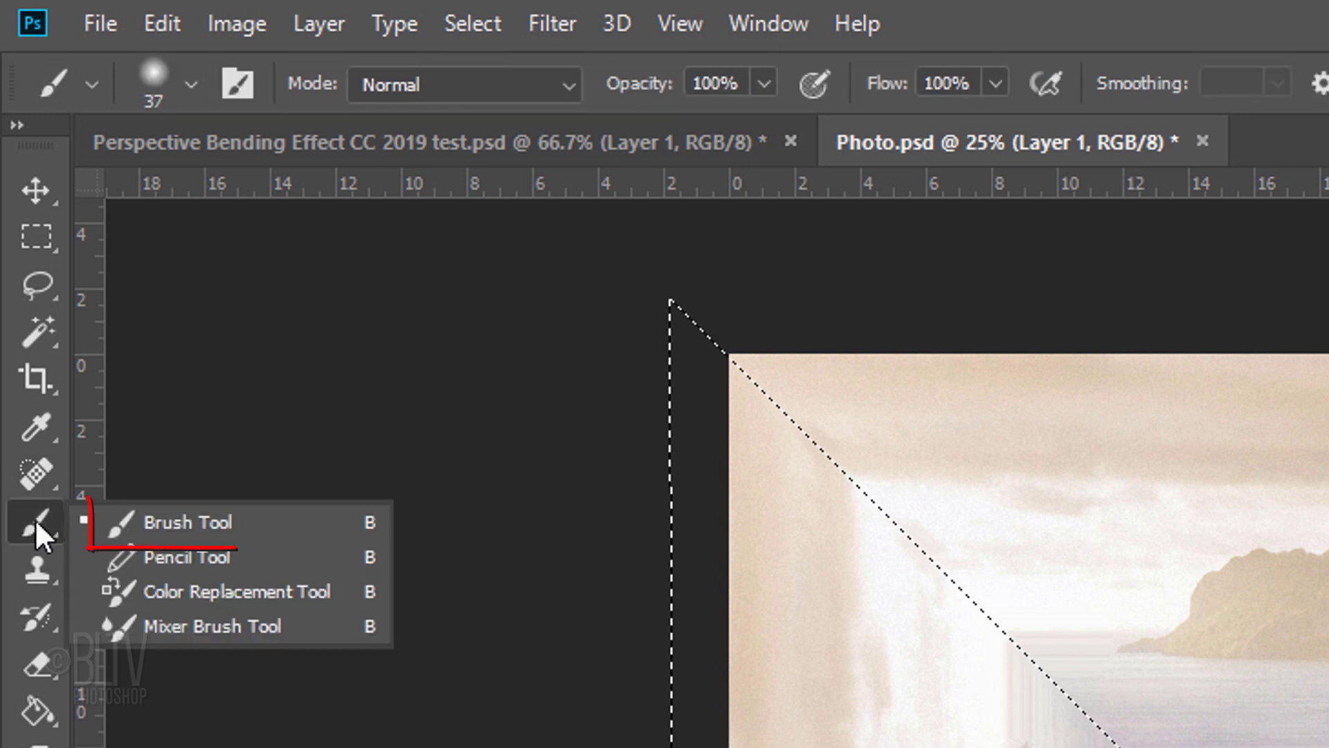
left_click(190, 516)
left_click(192, 86)
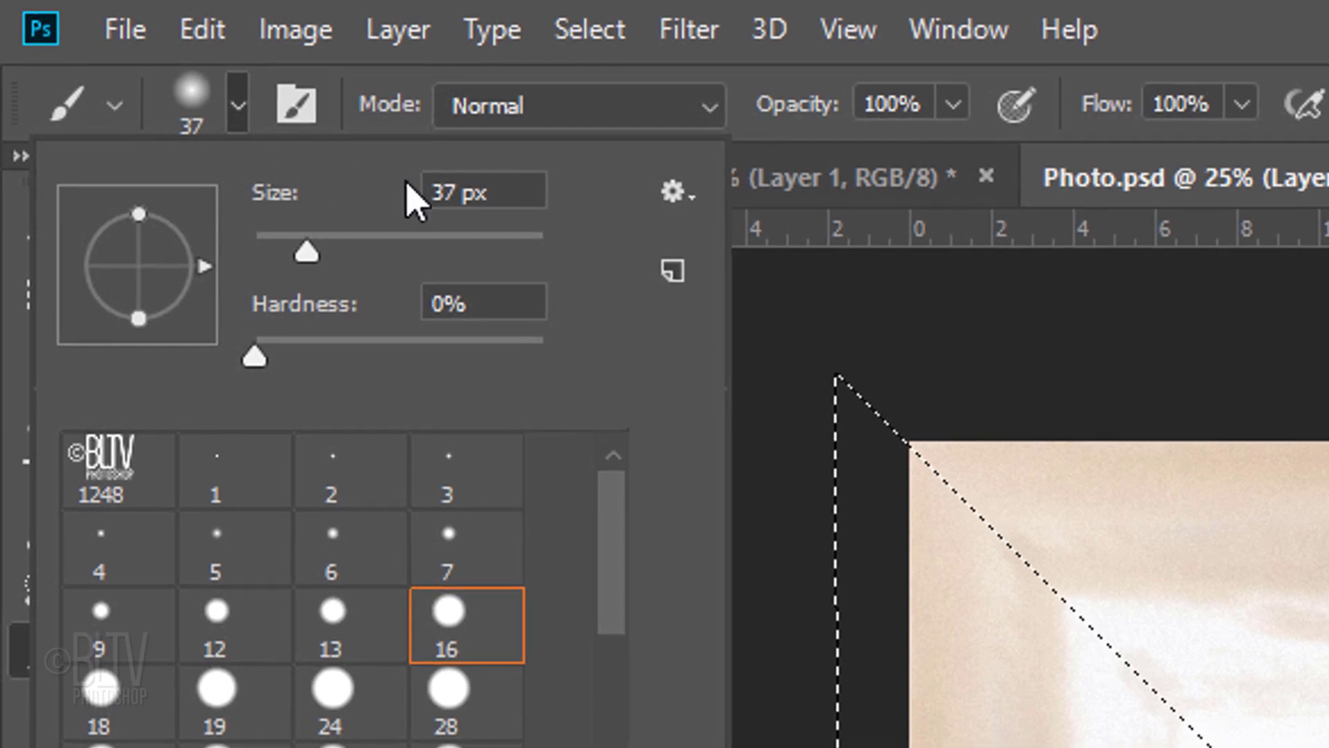
left_click(436, 193)
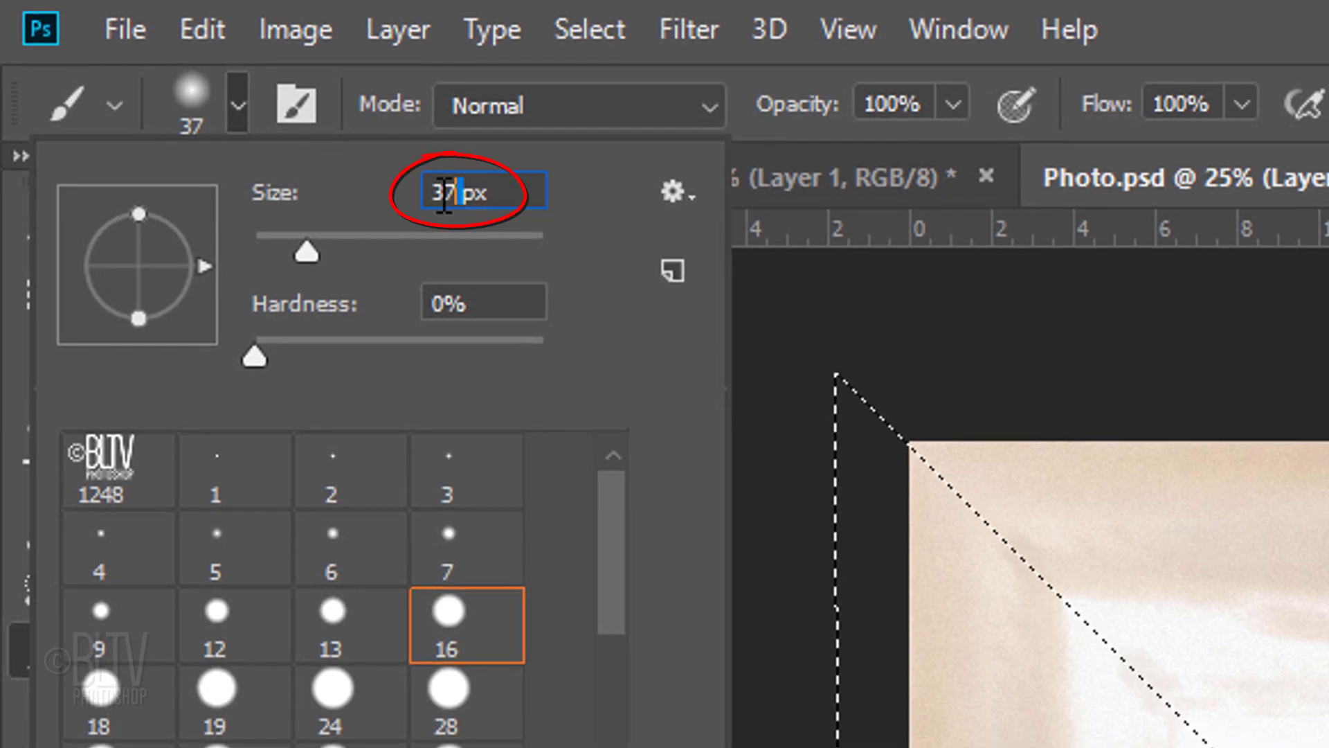
type("1400")
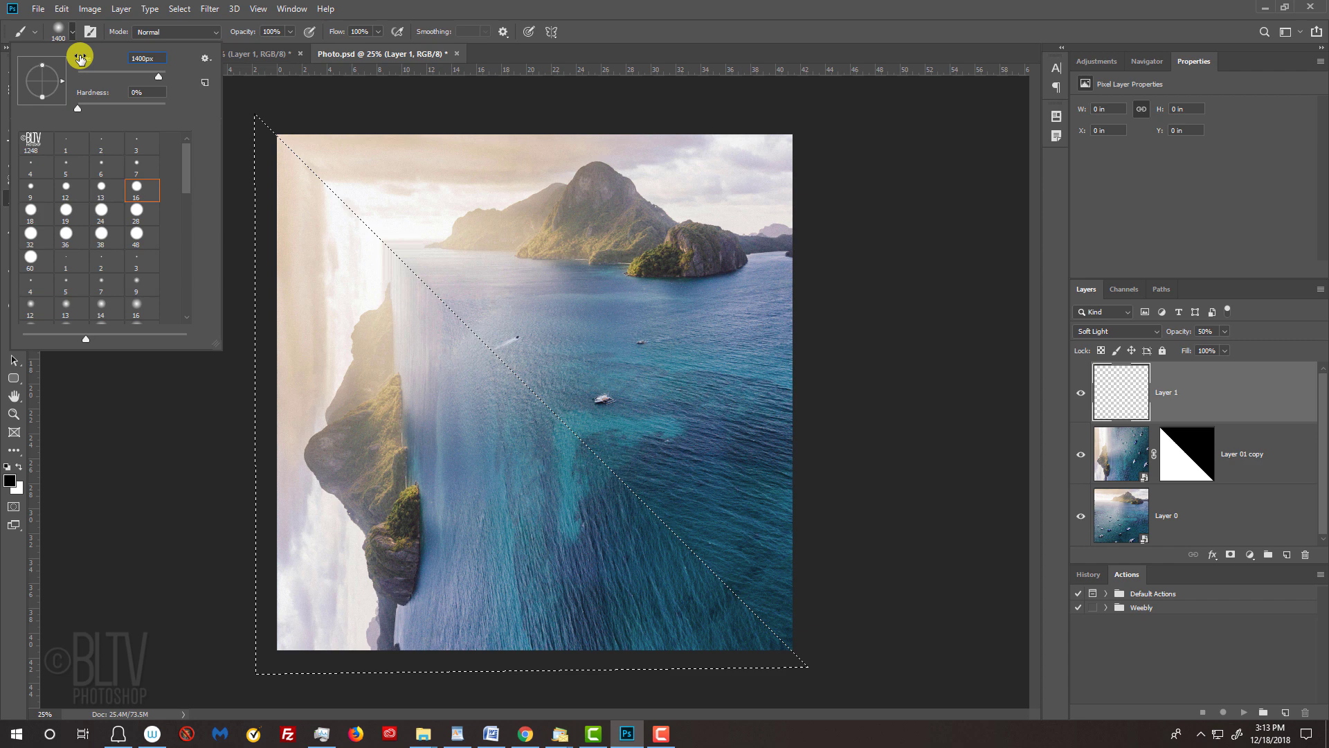
key("Return")
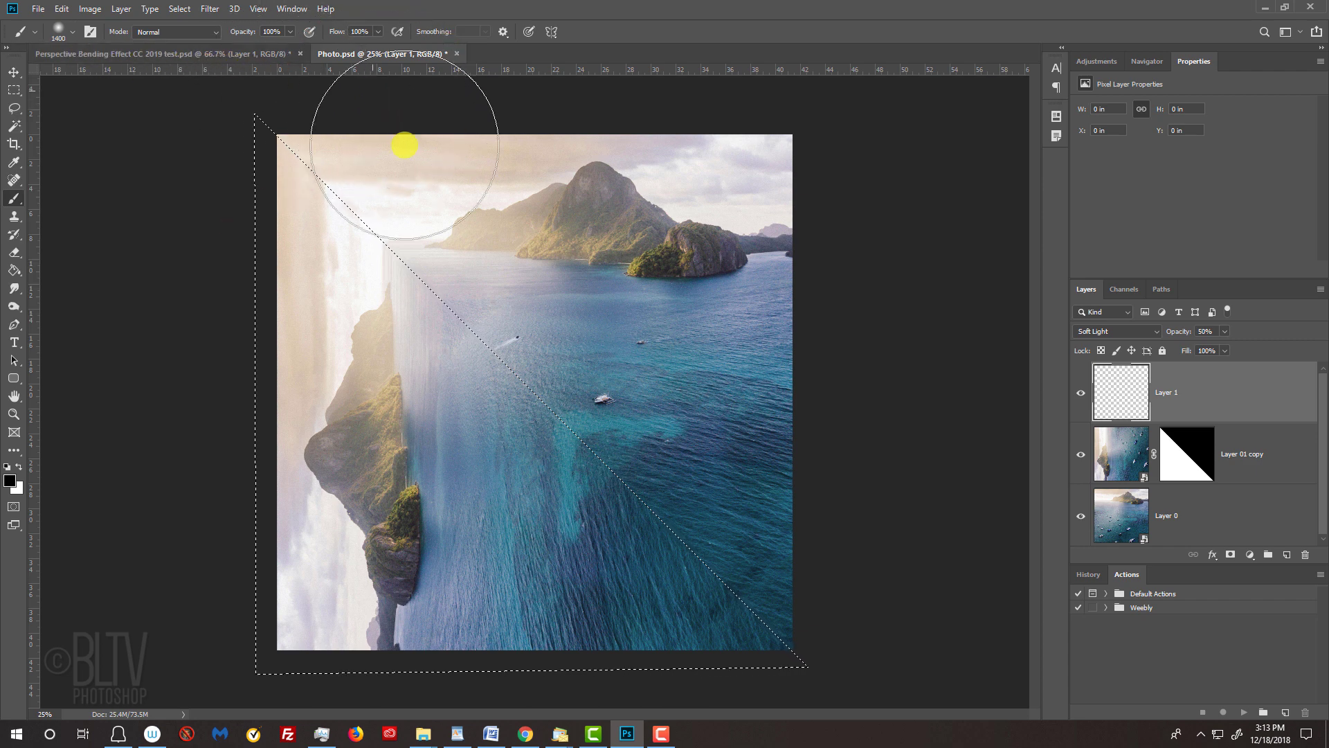
mouse_move(696, 536)
left_mouse_down()
mouse_move(772, 662)
mouse_move(923, 742)
left_mouse_up()
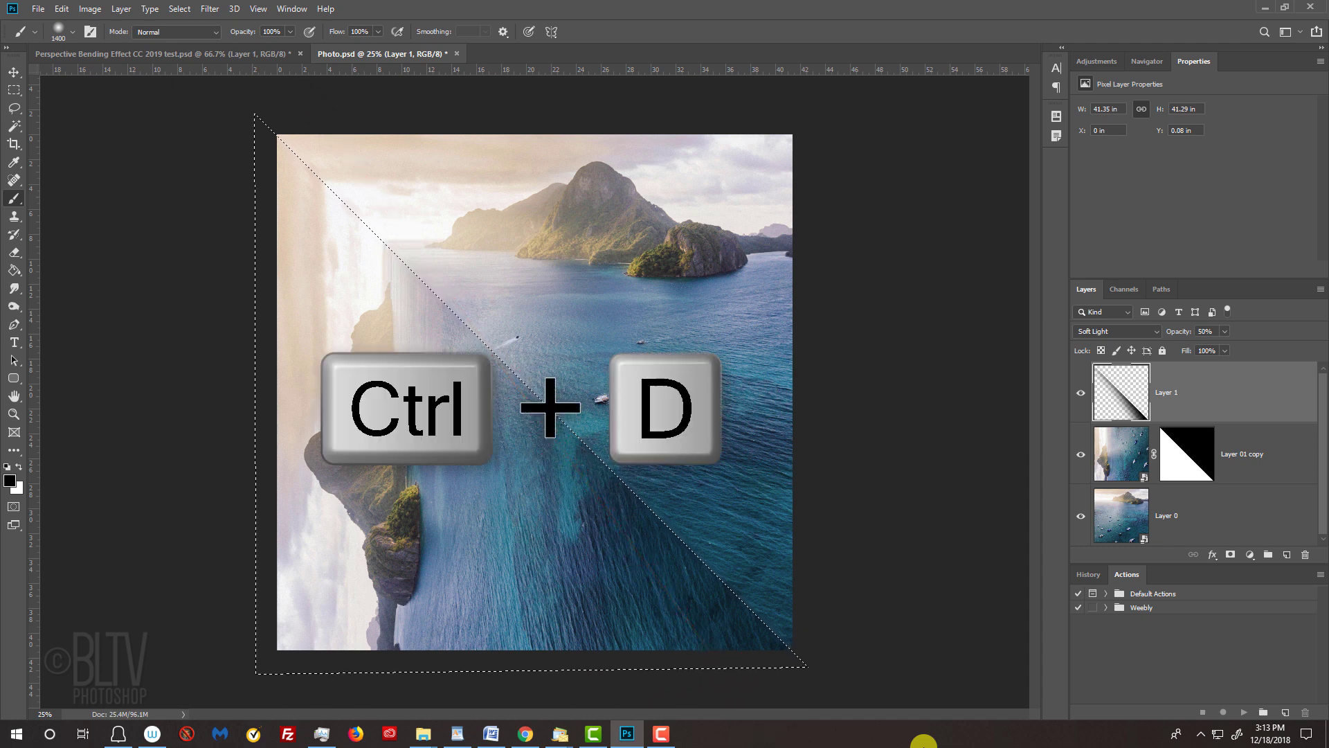
Step: Deselect, copy the triangular fold mask from Layer 01 copy onto Layer 1, and target that mask
key("ctrl+d")
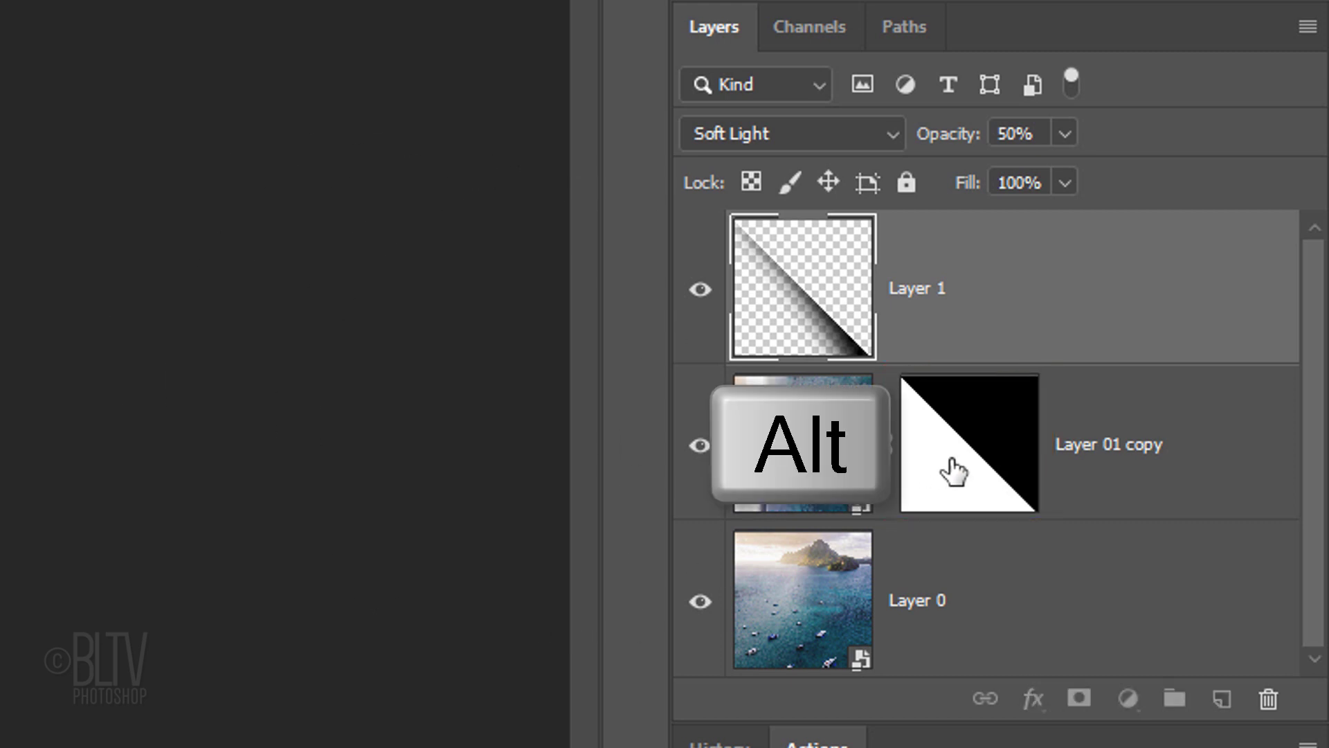
left_click_drag(954, 471, 968, 303)
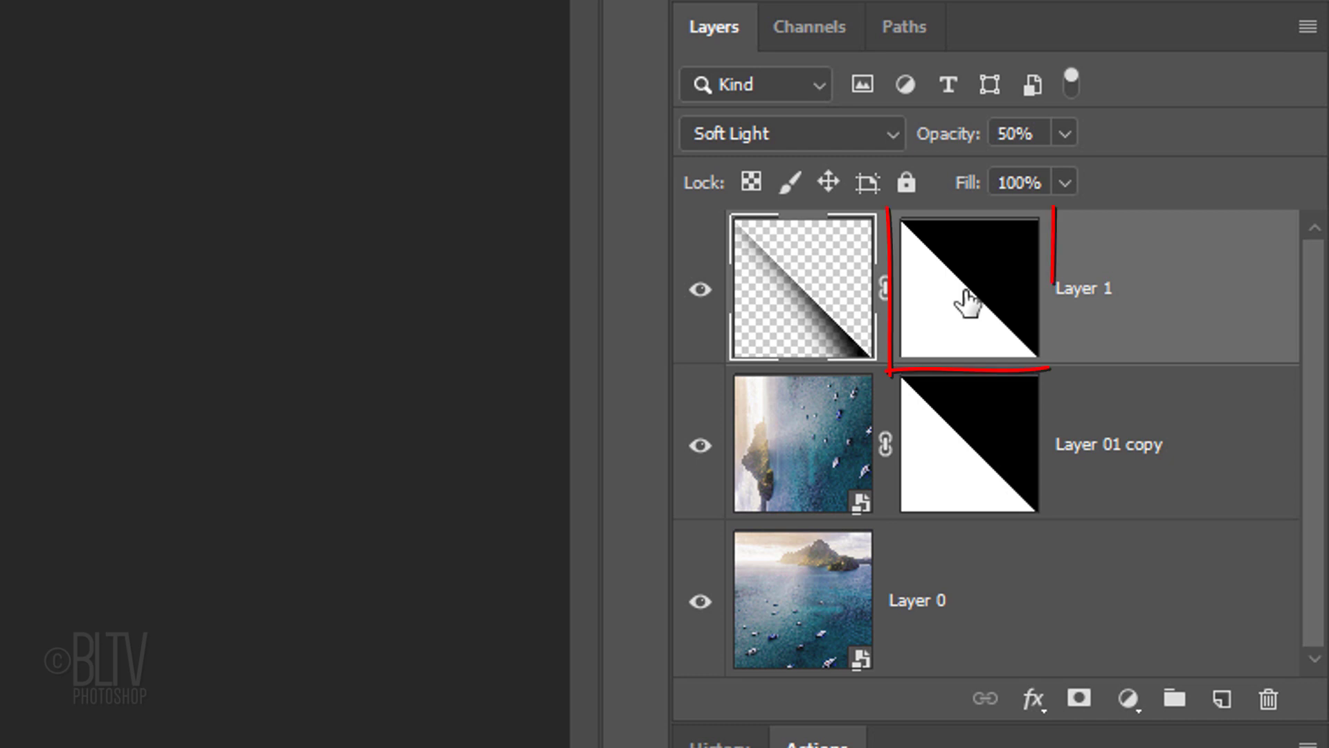
left_click(968, 299)
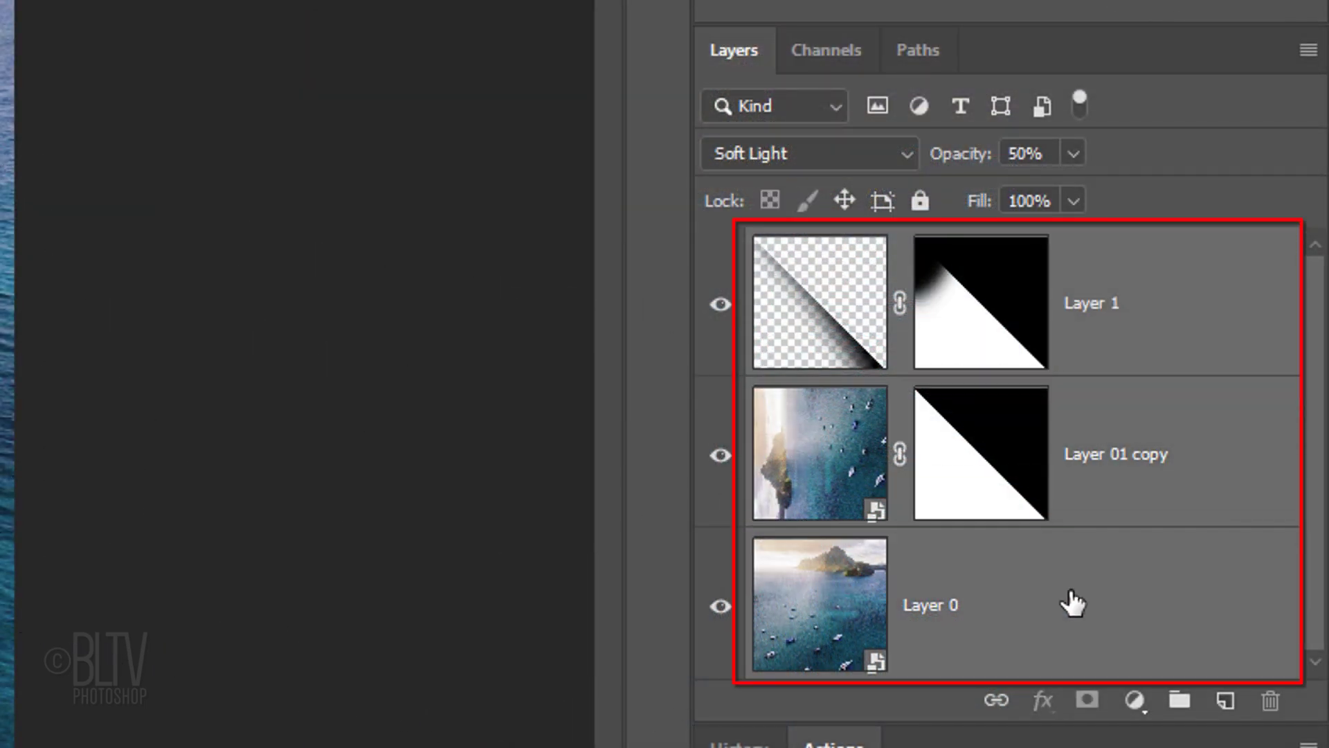
Step: Convert the three selected layers into one smart object and switch to the Crop Tool
left_click(1307, 49)
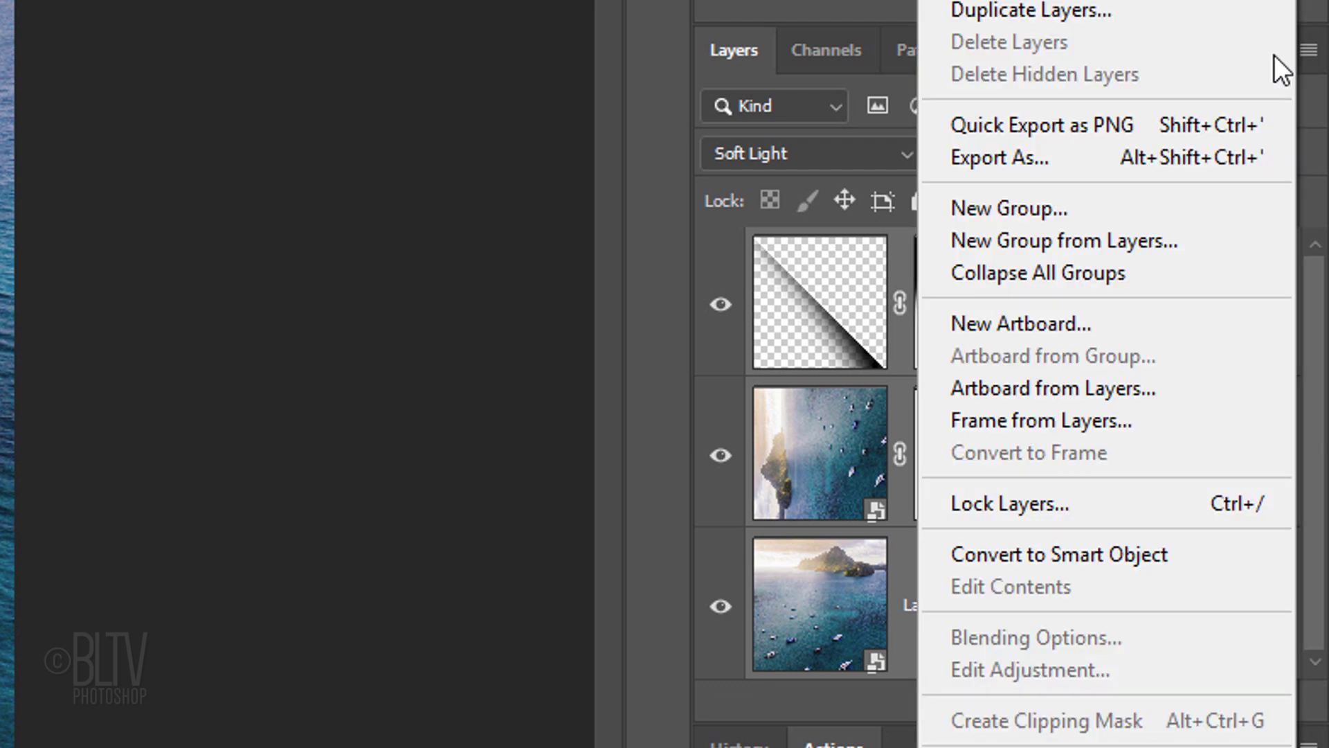
left_click(1017, 555)
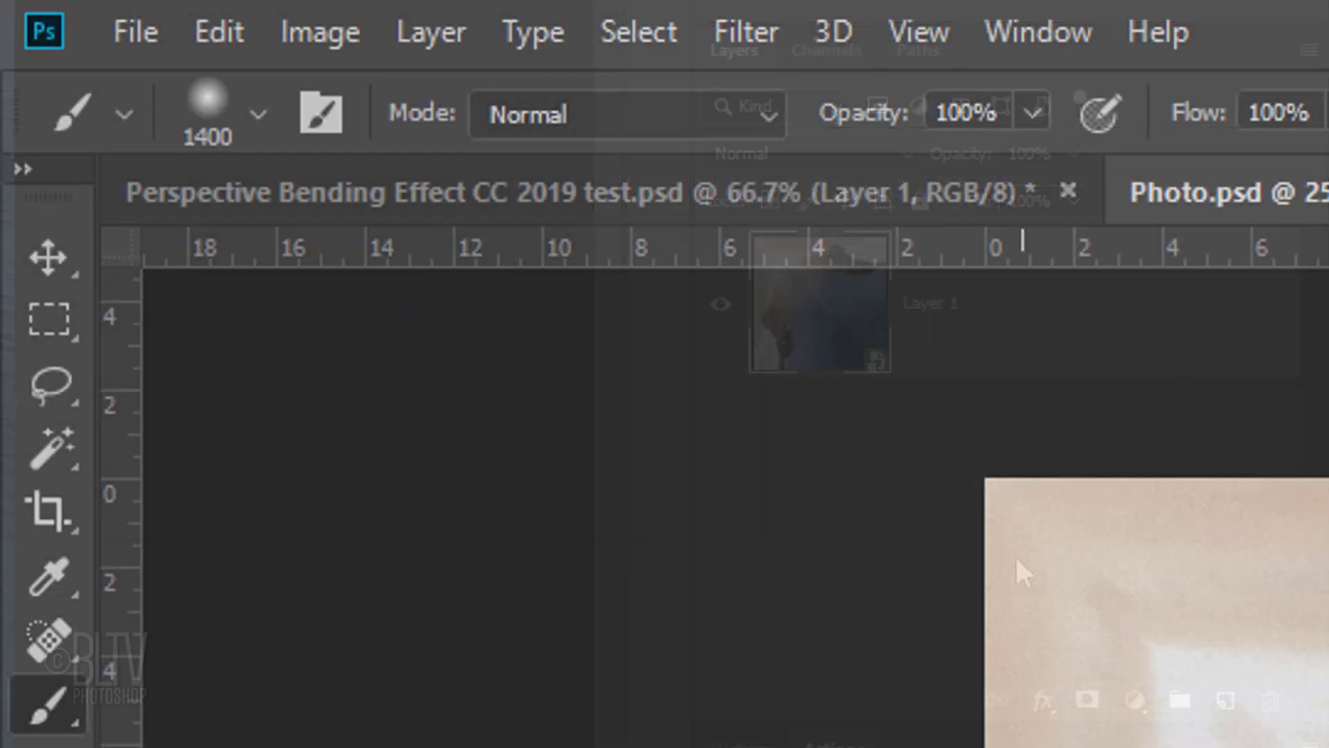
left_click(47, 512)
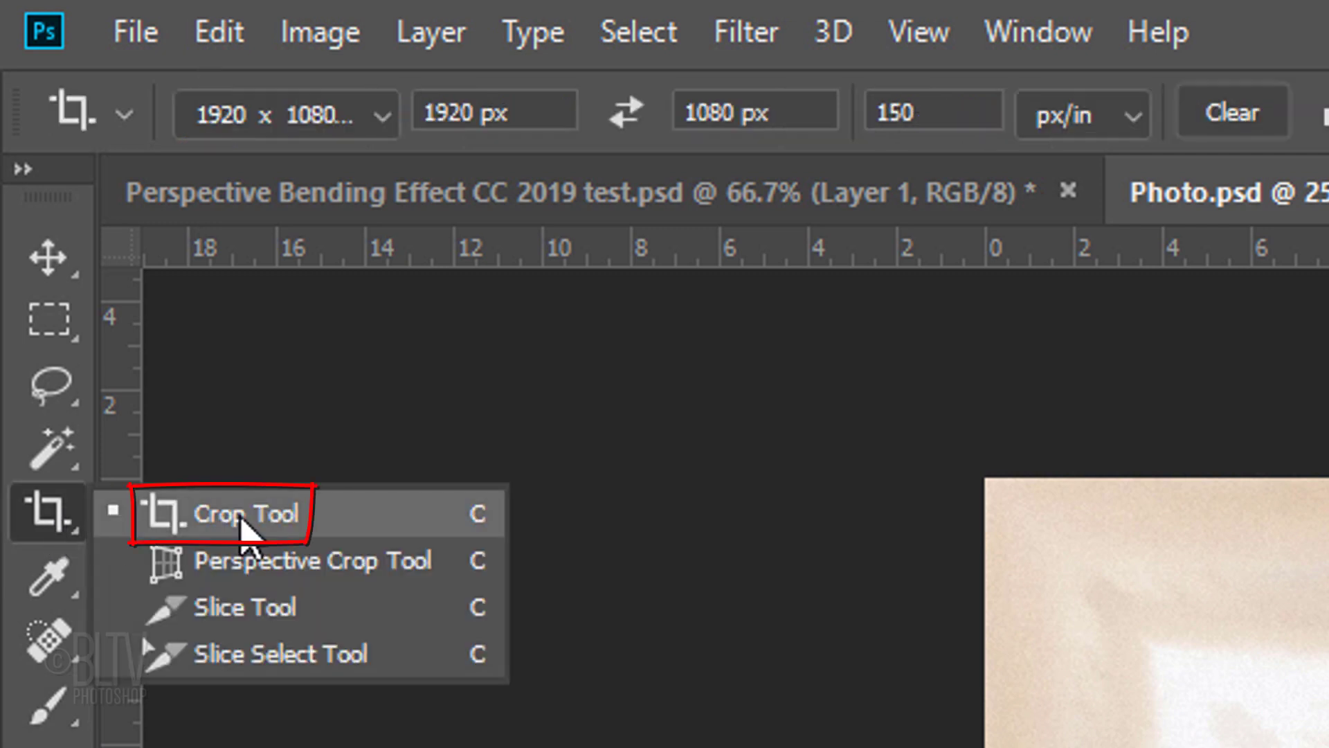
left_click(241, 516)
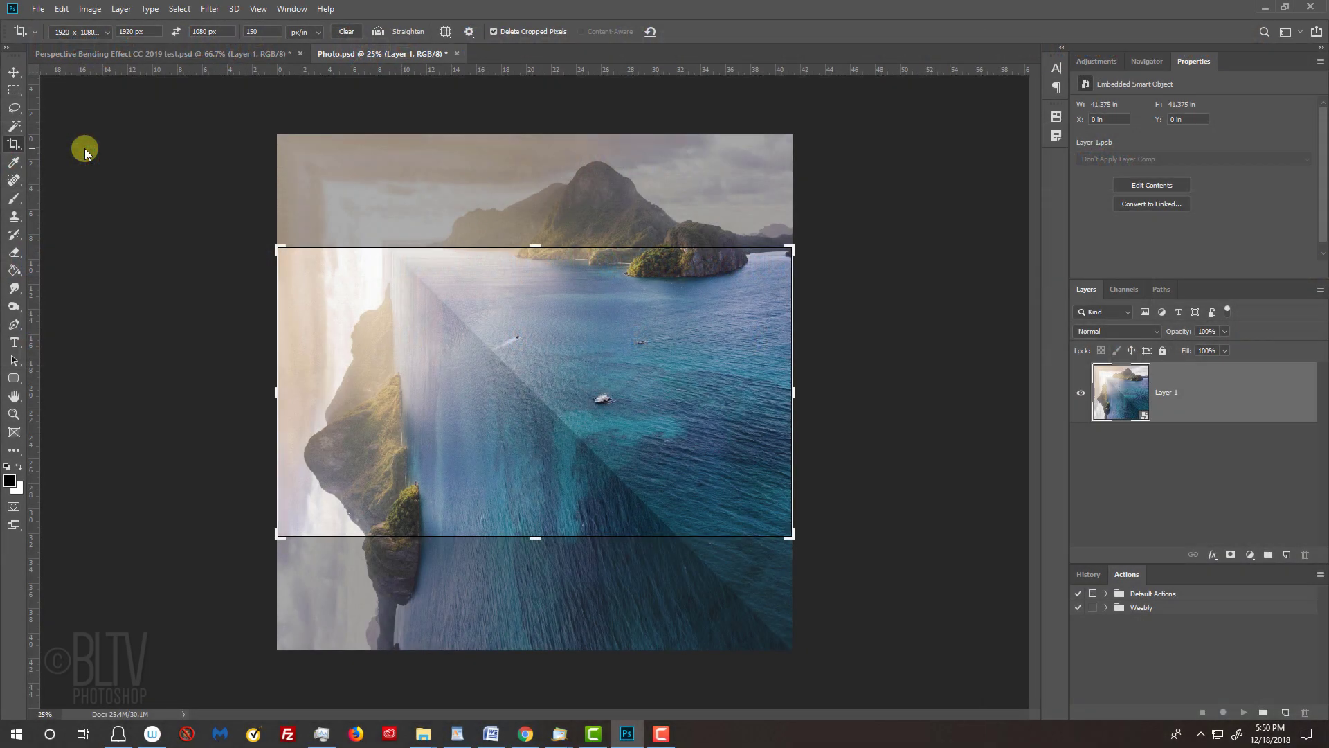
Step: Apply a 1920 × 1080 crop, shifting the photo down to include the mountain peak, and commit
left_click(85, 148)
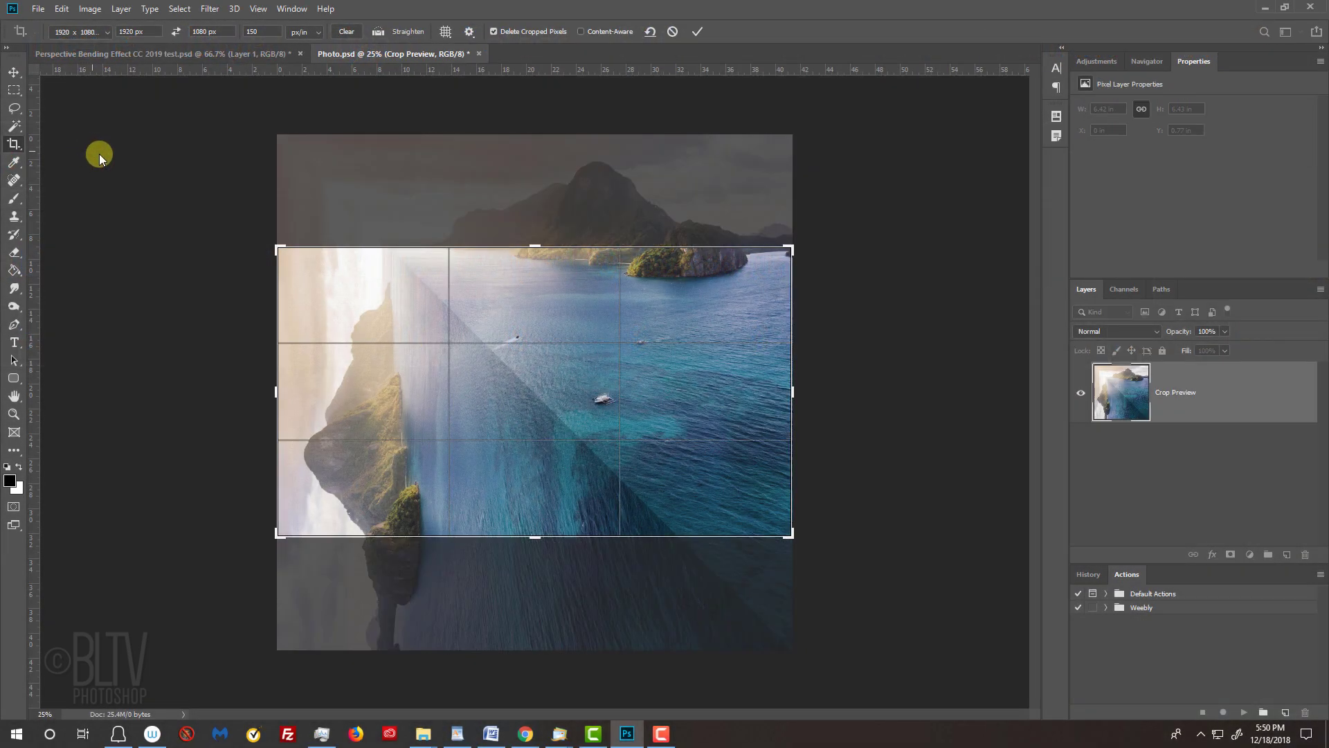
left_click_drag(504, 296, 497, 392)
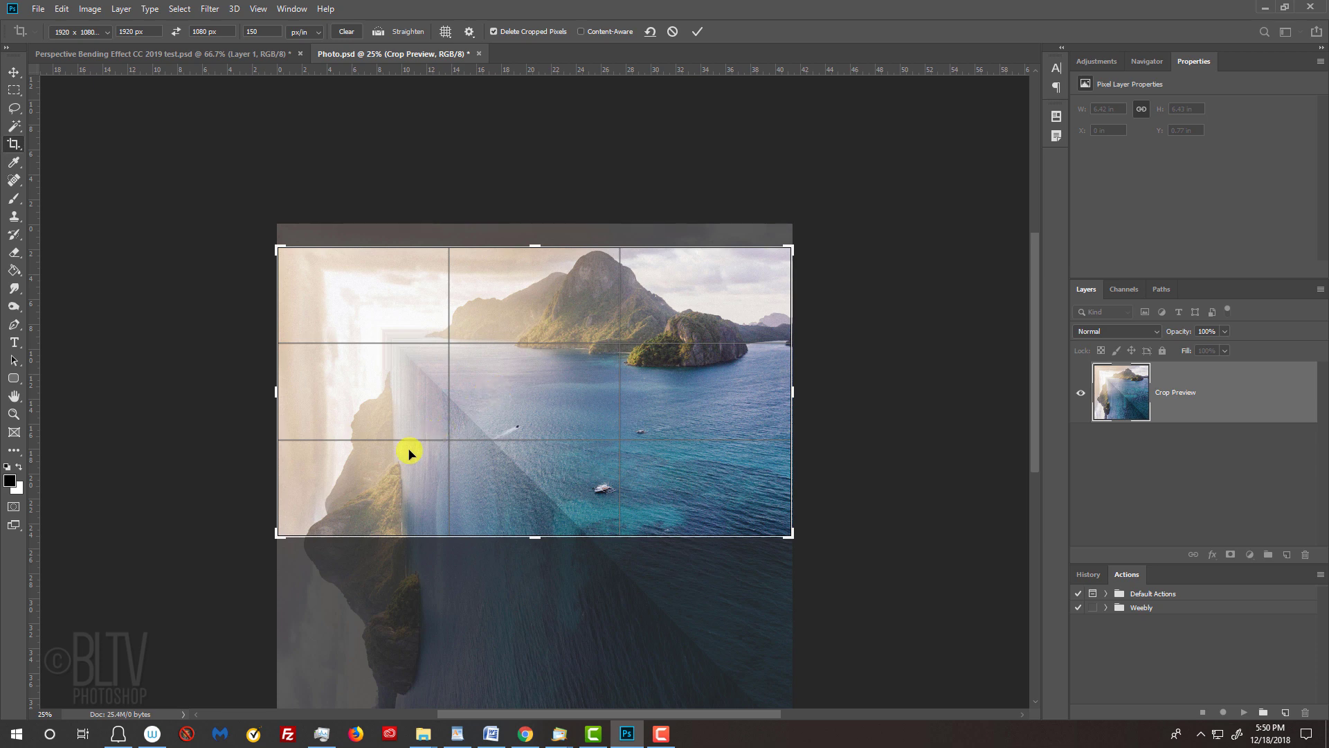
left_click_drag(277, 534, 303, 514)
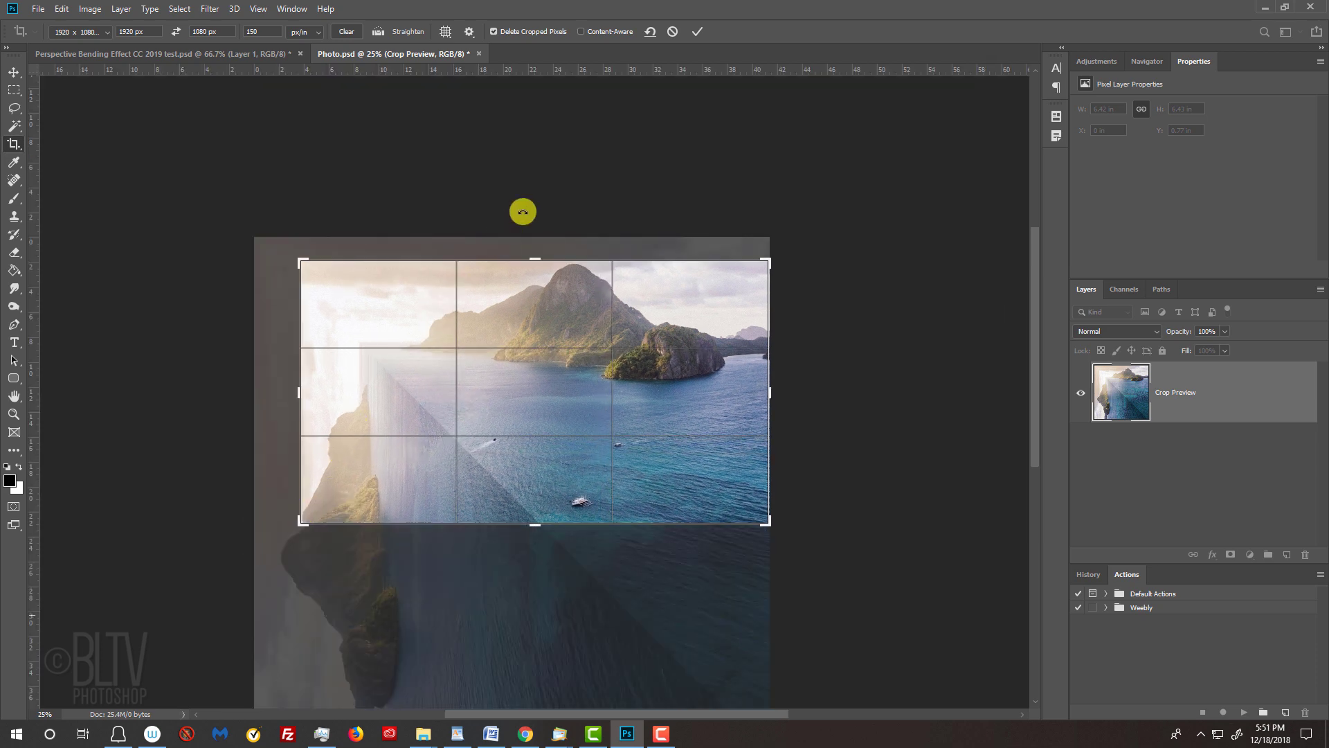
left_click(698, 31)
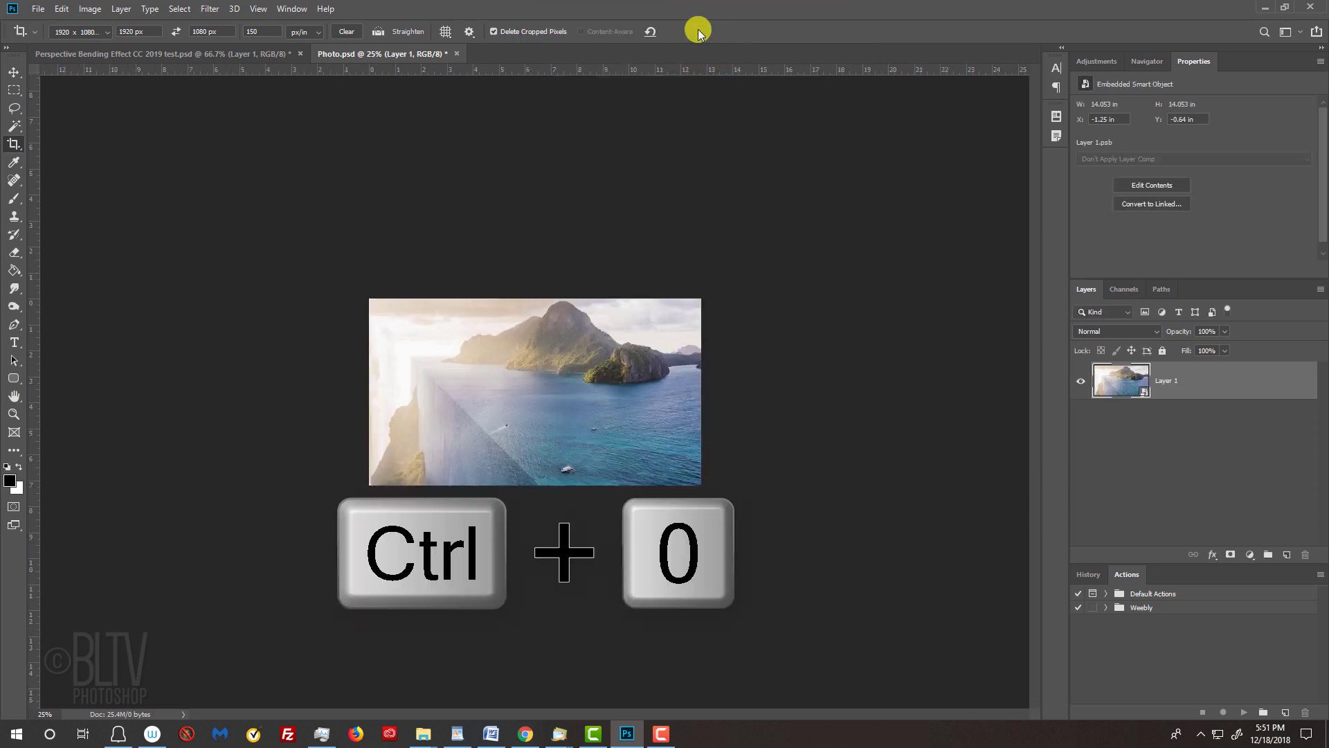
Step: Fit the whole cropped 1920 × 1080 seascape in the window with Ctrl+0
key("ctrl+0")
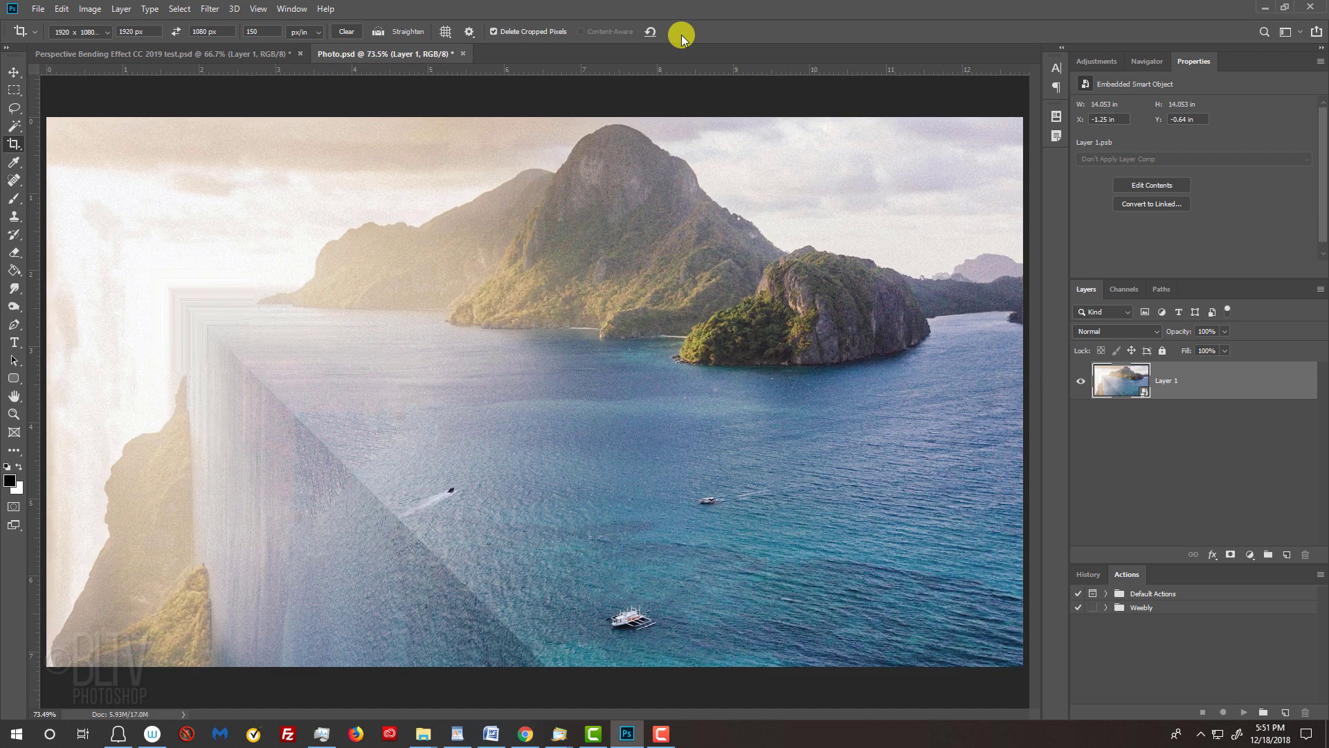